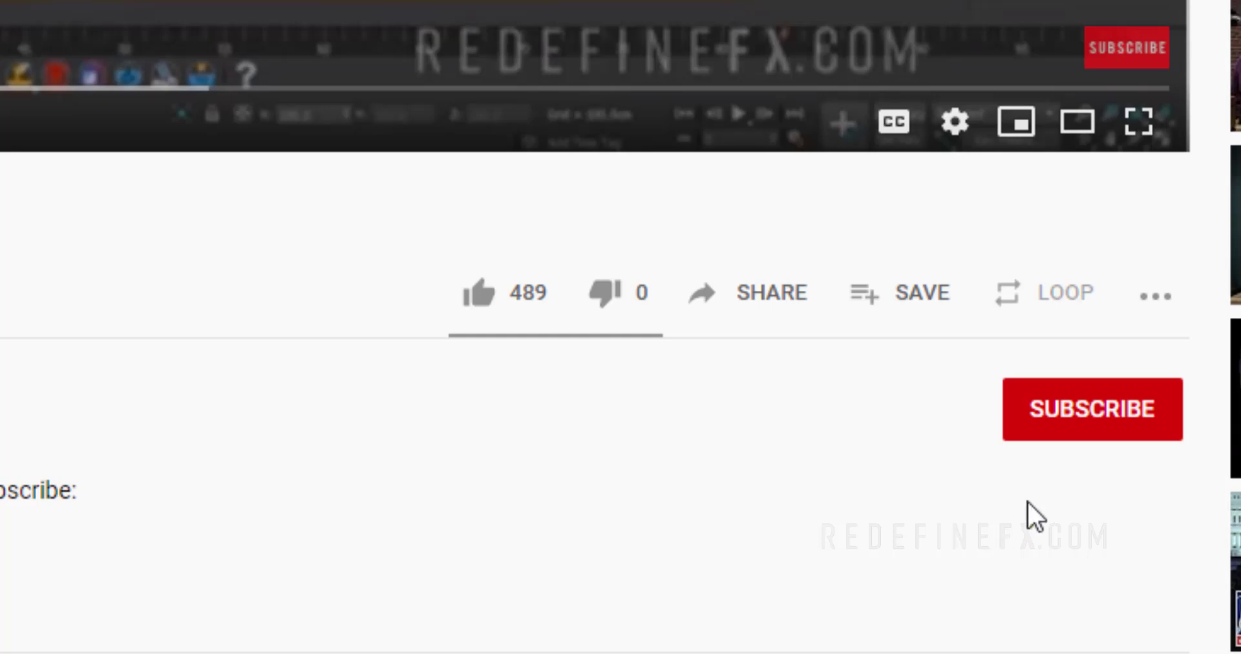
# Step: Subscribe to the video's channel and open its notification setting
pyautogui.click(1064, 403)
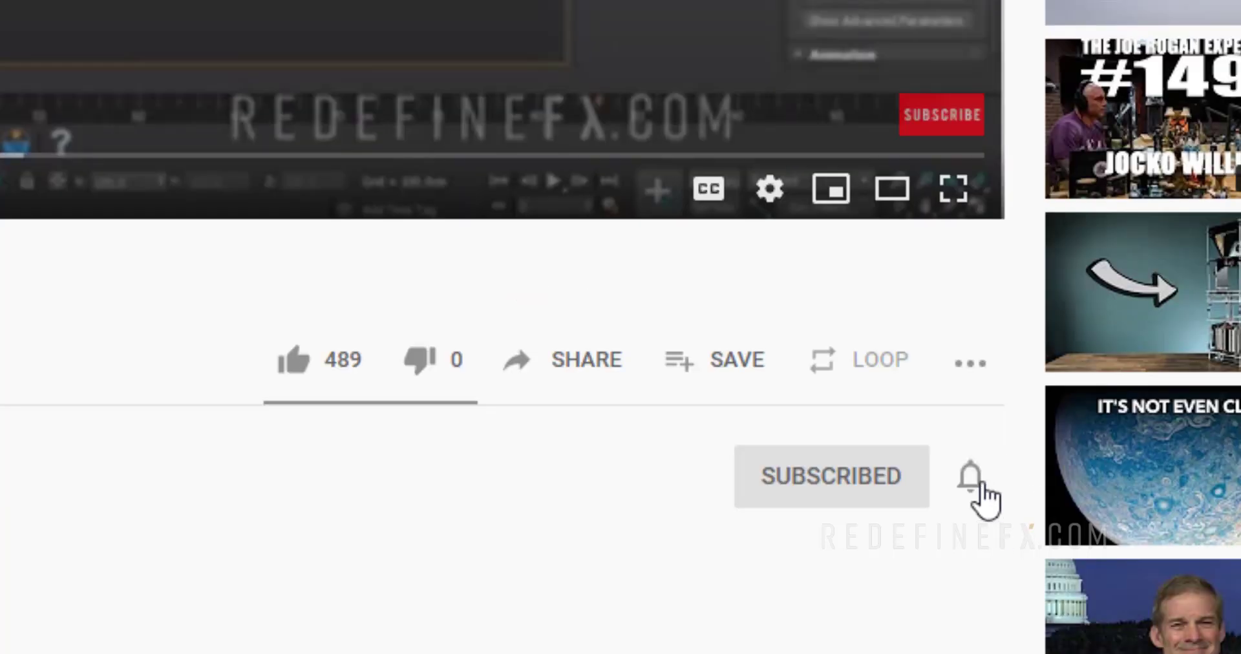
pyautogui.click(1156, 408)
pyautogui.click(1018, 560)
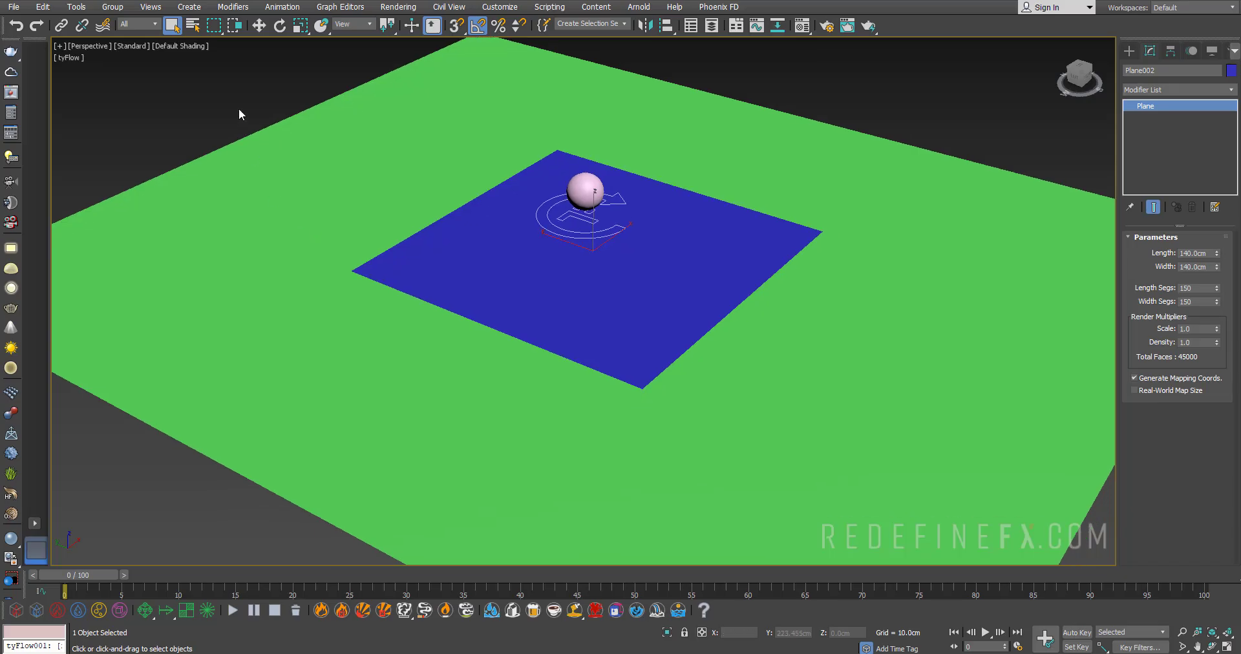
# Step: Select the blue plane to review its segment settings and turn on edged faces in the viewport
pyautogui.scroll(-5, 606, 205)
pyautogui.scroll(5, 606, 205)
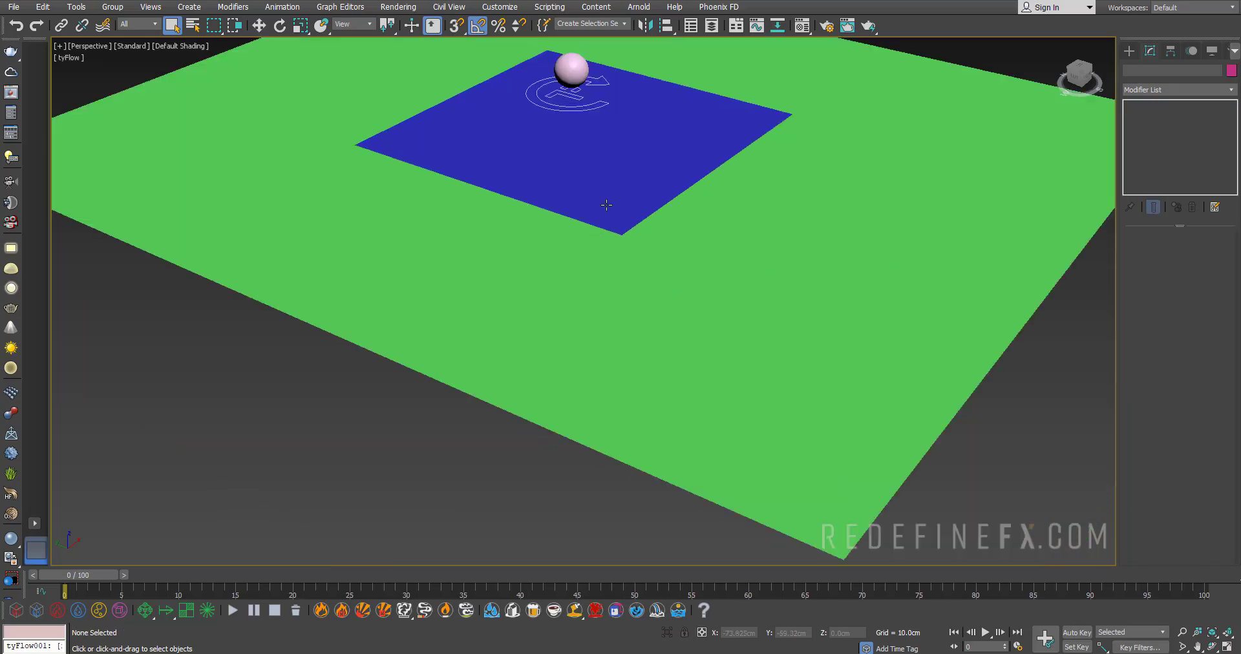
pyautogui.click(611, 152)
pyautogui.scroll(3, 647, 130)
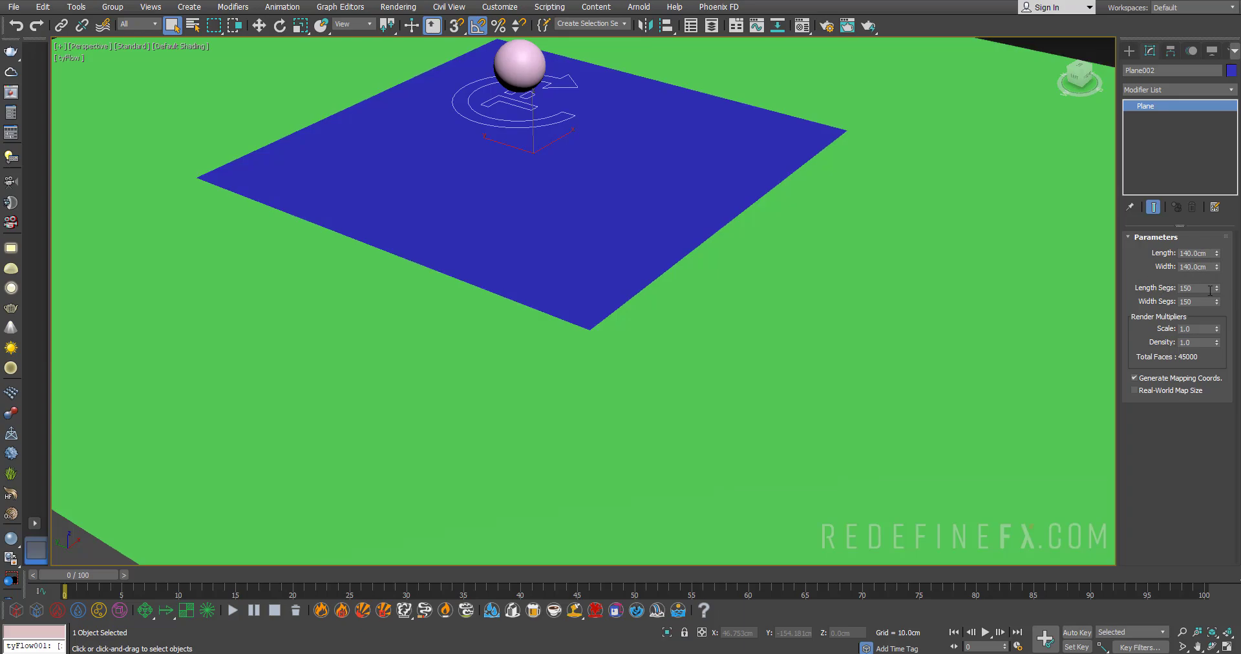
pyautogui.click(1188, 287)
pyautogui.scroll(1, 643, 333)
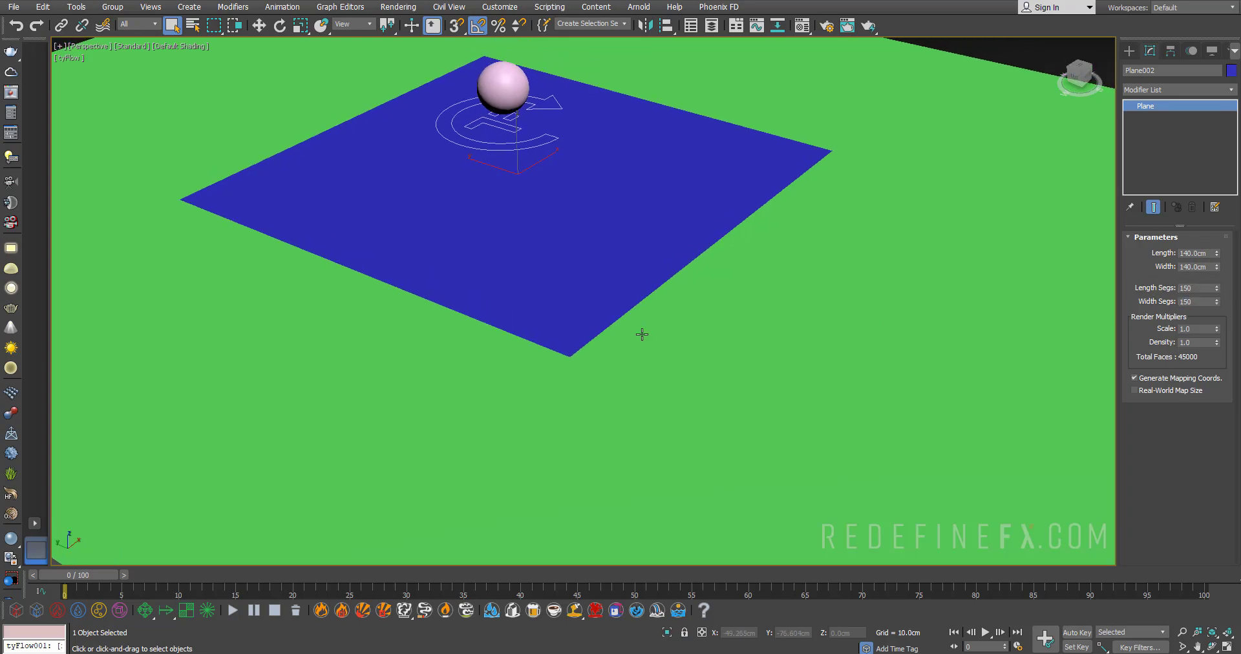
pyautogui.press('F4')
pyautogui.scroll(5, 640, 335)
pyautogui.scroll(-5, 697, 151)
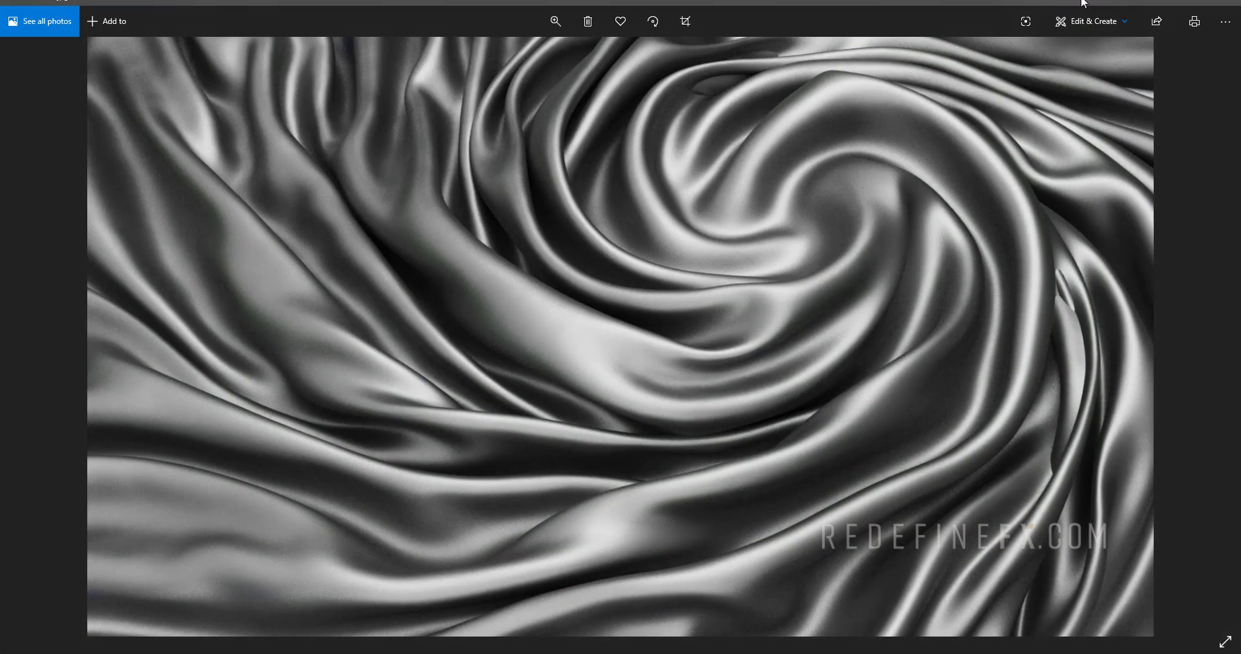
# Step: Leave the silk swirl reference image and select the green ground plane to check its parameters
pyautogui.click(1167, 3)
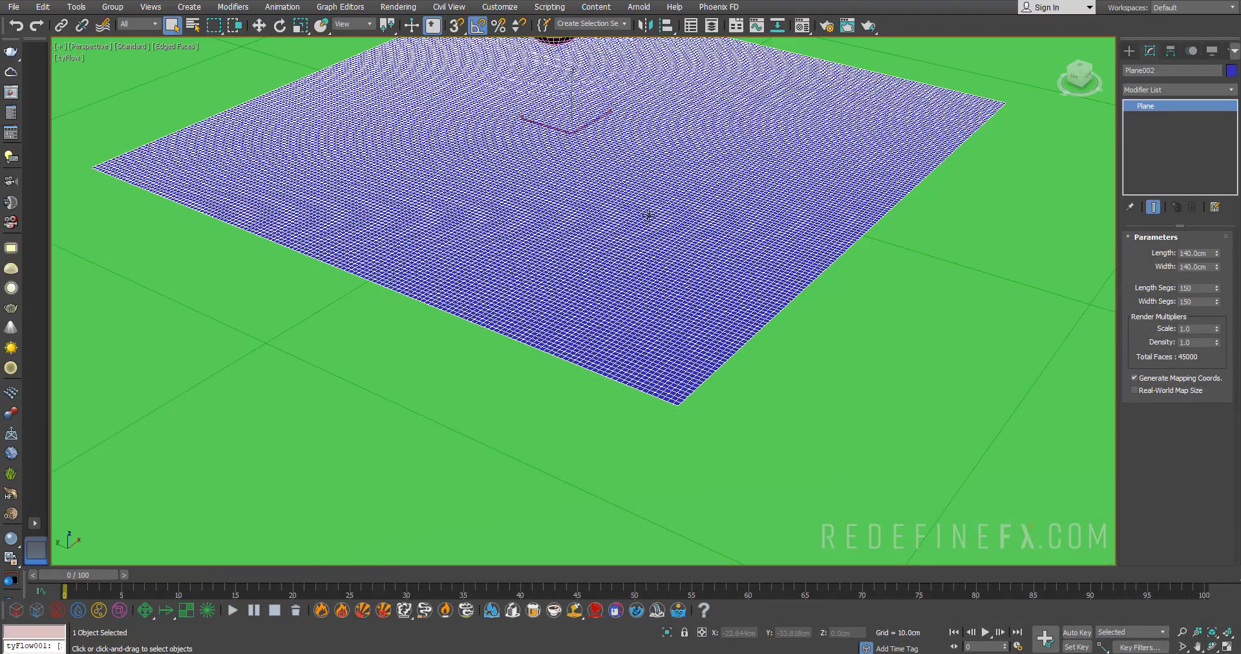
pyautogui.scroll(-8, 649, 249)
pyautogui.click(629, 123)
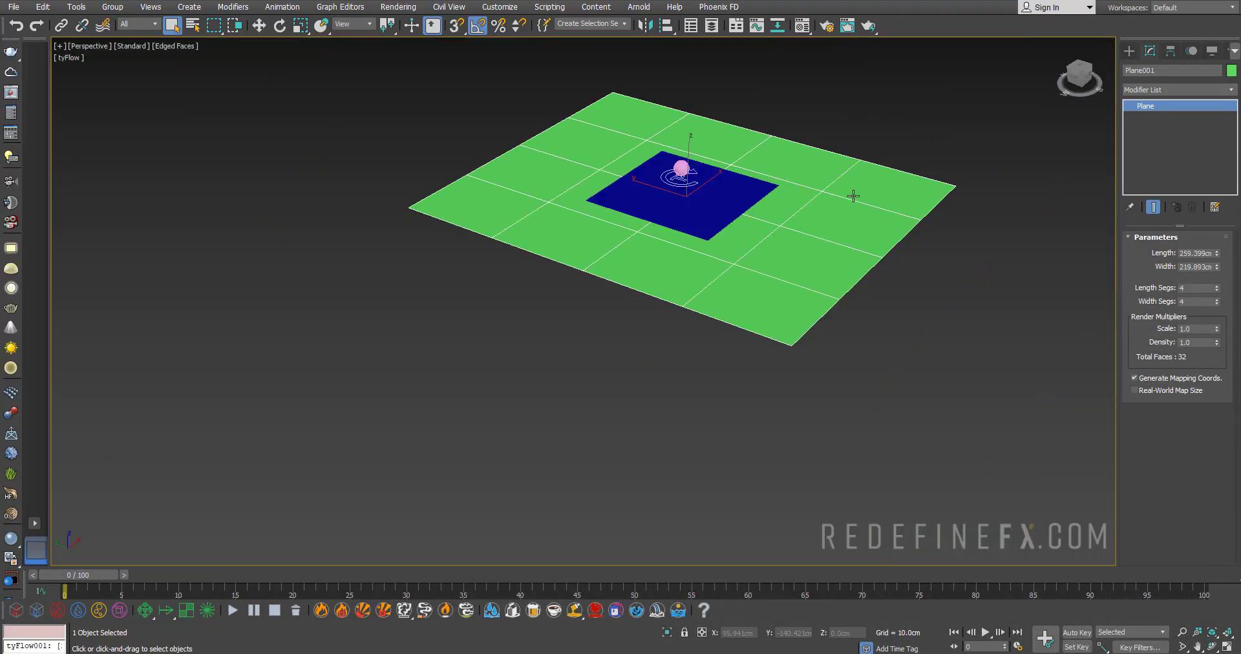
pyautogui.scroll(8, 690, 171)
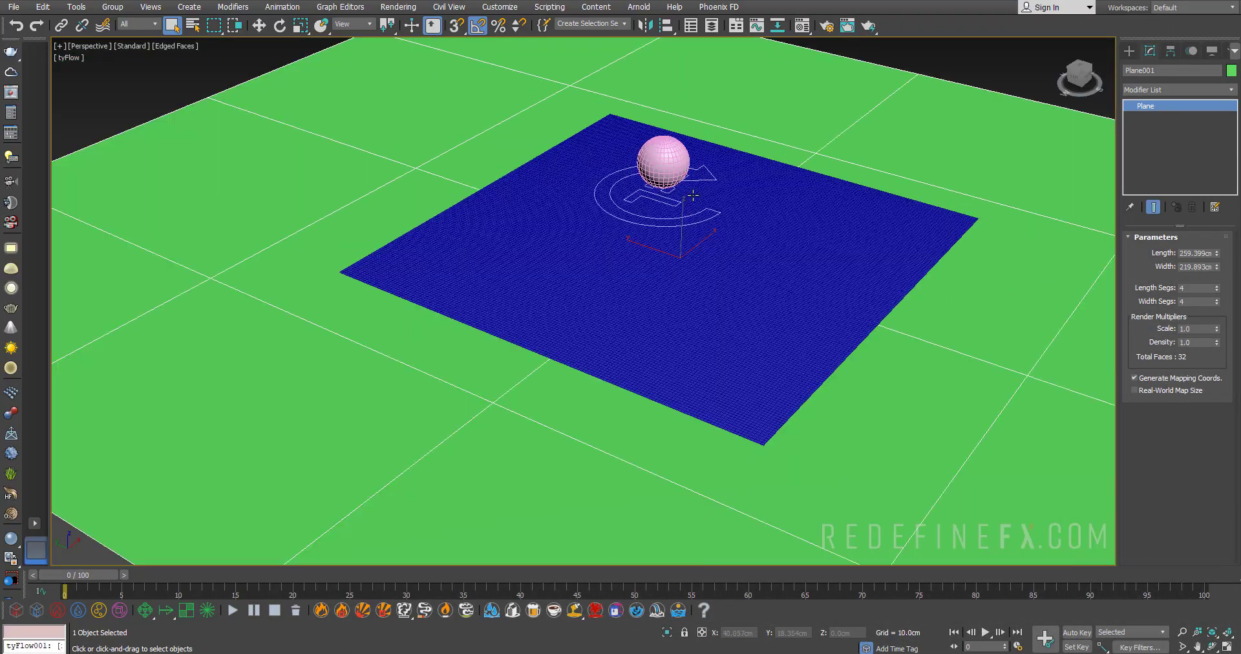
# Step: Place a sample tyVortex helper beside the green ground plane and check the vortex force settings
pyautogui.click(653, 217)
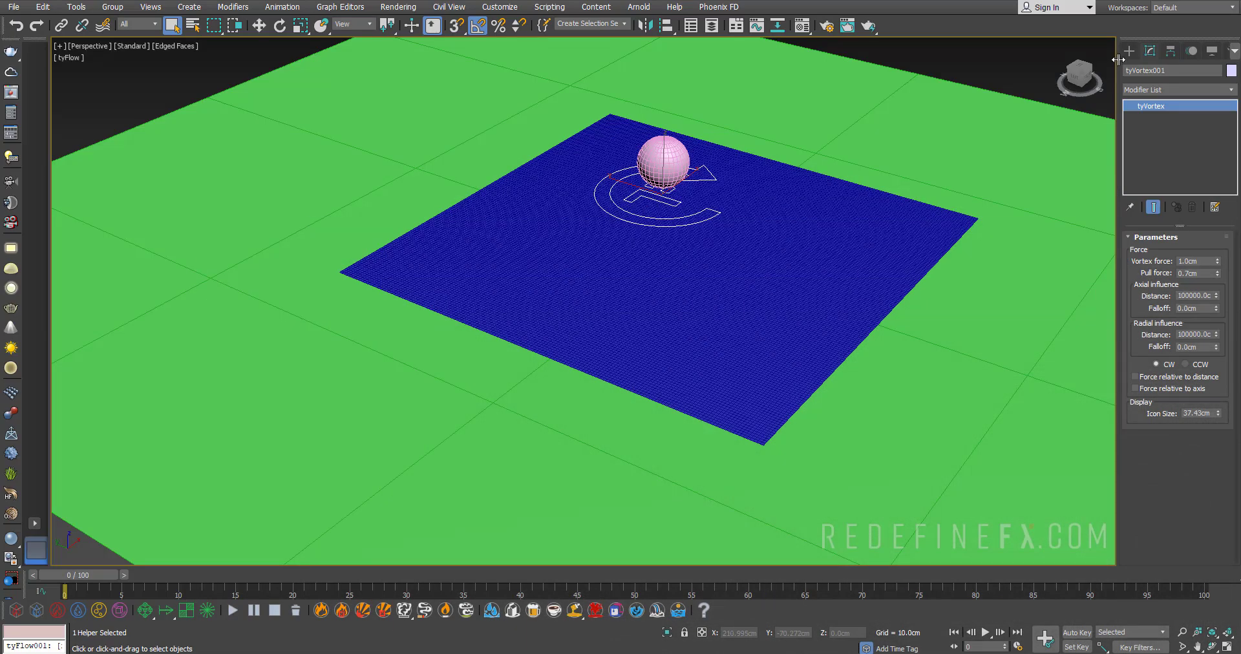
pyautogui.click(1131, 50)
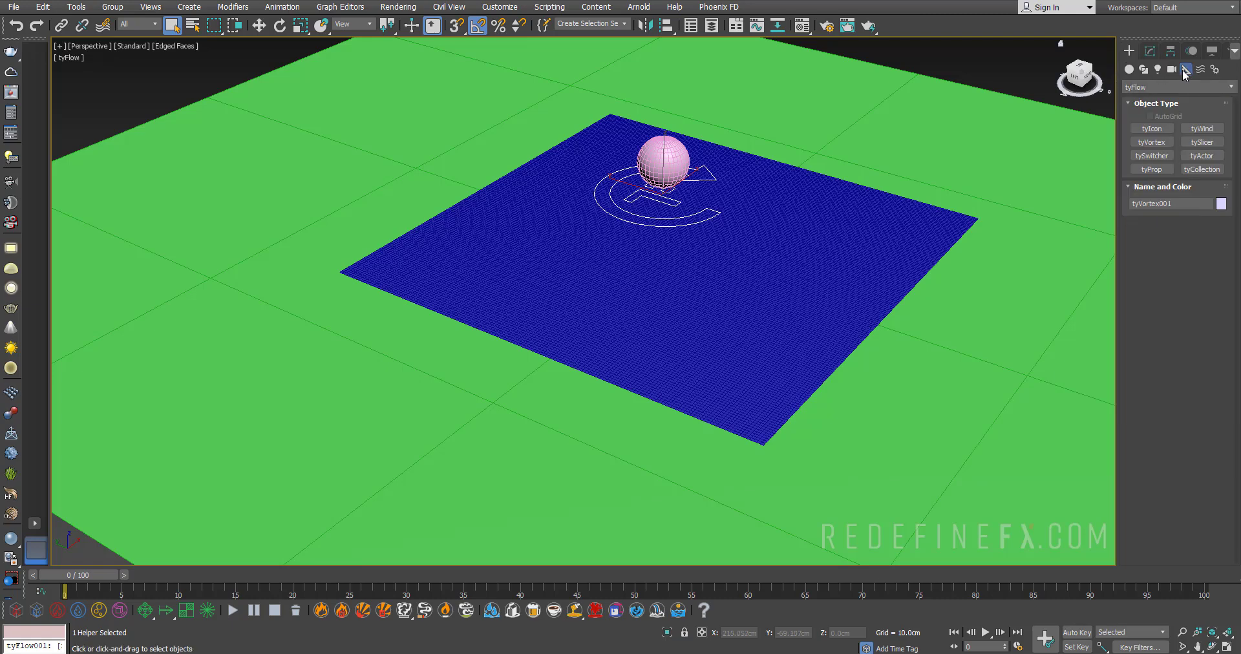
pyautogui.click(1177, 87)
pyautogui.click(1145, 241)
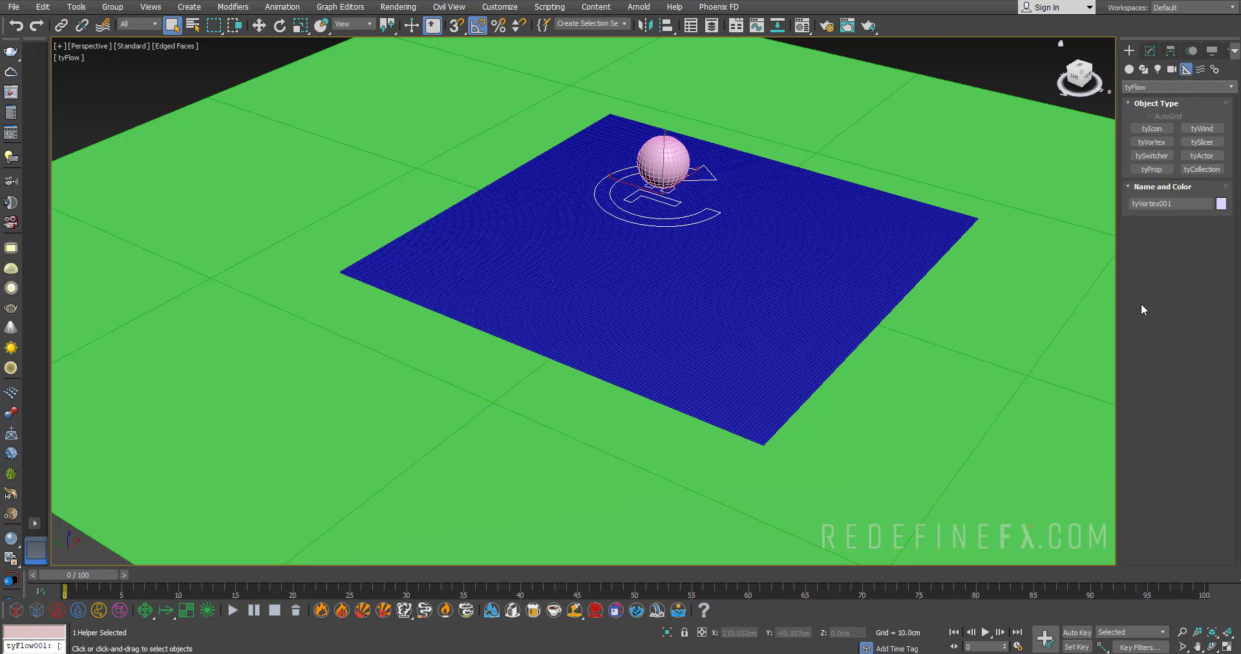
pyautogui.click(1151, 141)
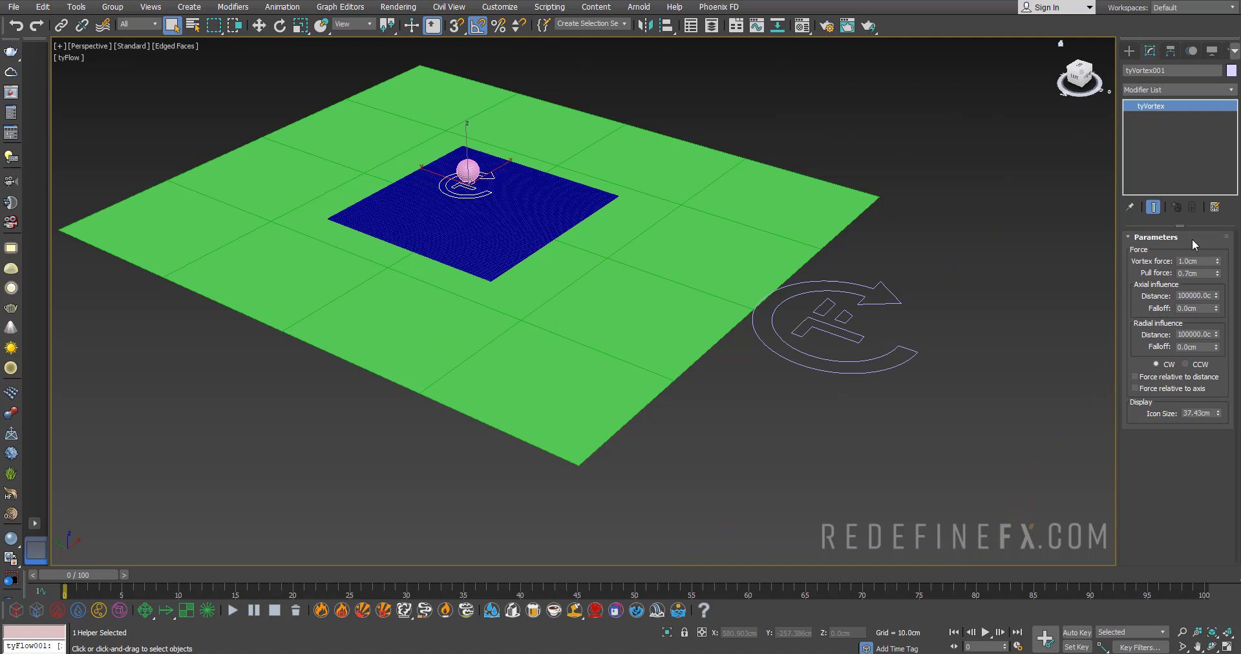
pyautogui.moveTo(1199, 260); pyautogui.dragTo(1169, 272)
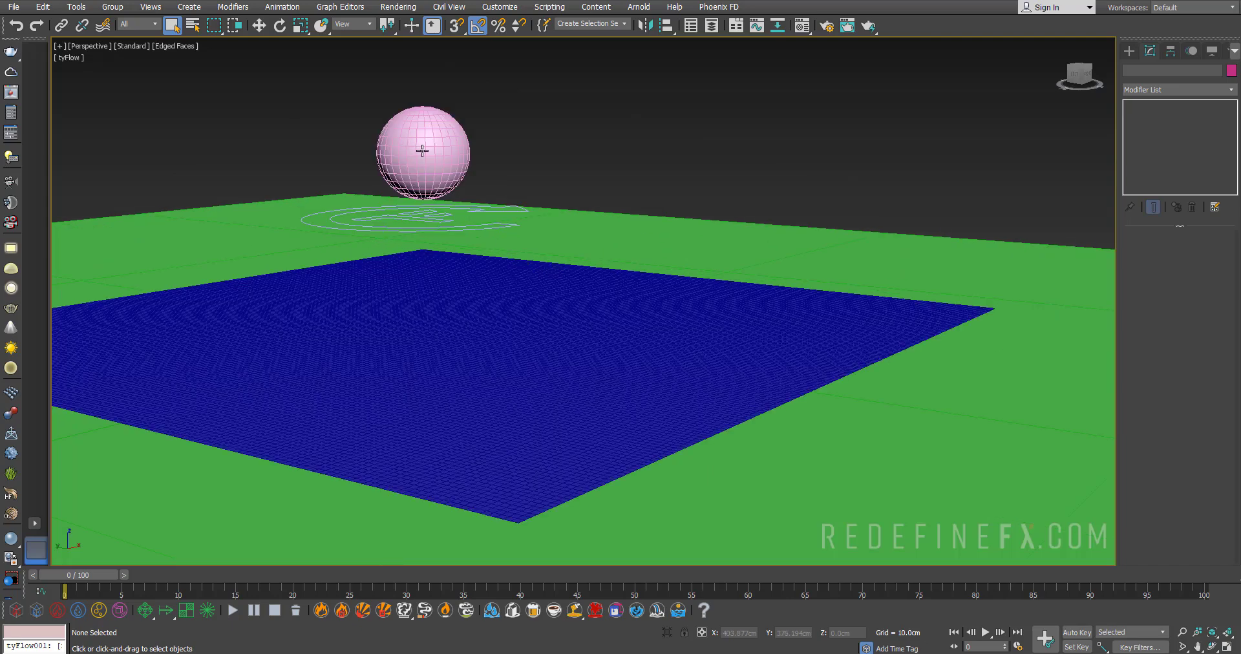
# Step: Create a tyFlow object and add a Birth Objects event that uses the blue plane as its source
pyautogui.click(422, 151)
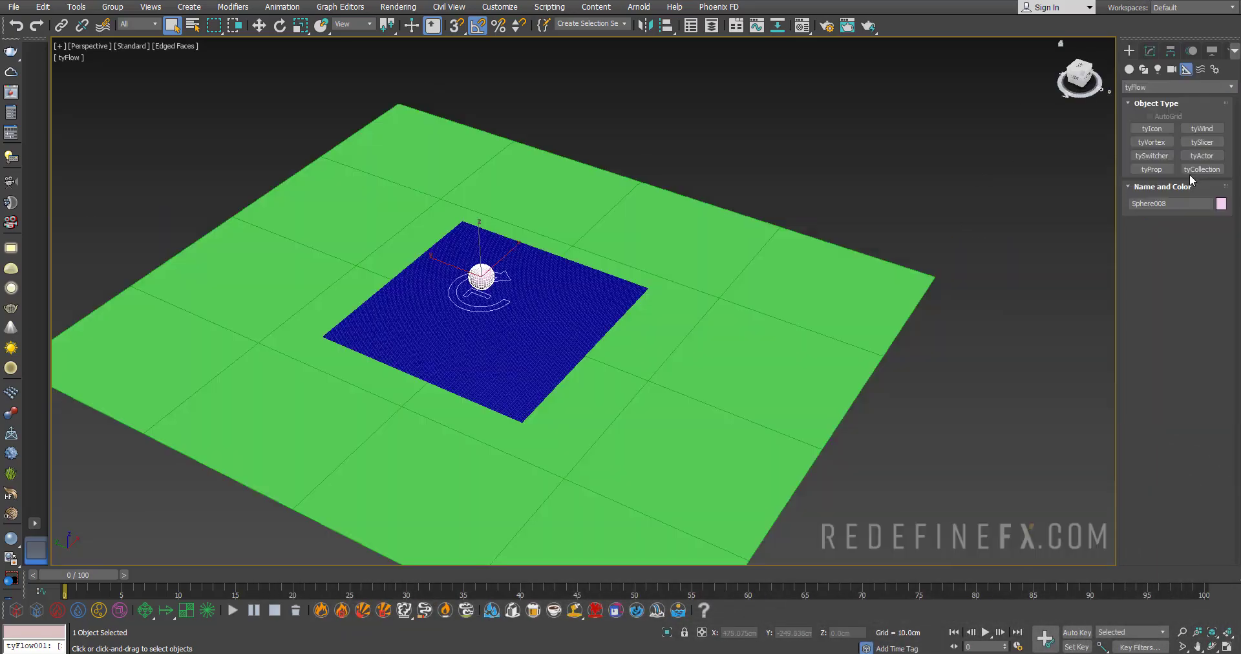
pyautogui.click(1202, 195)
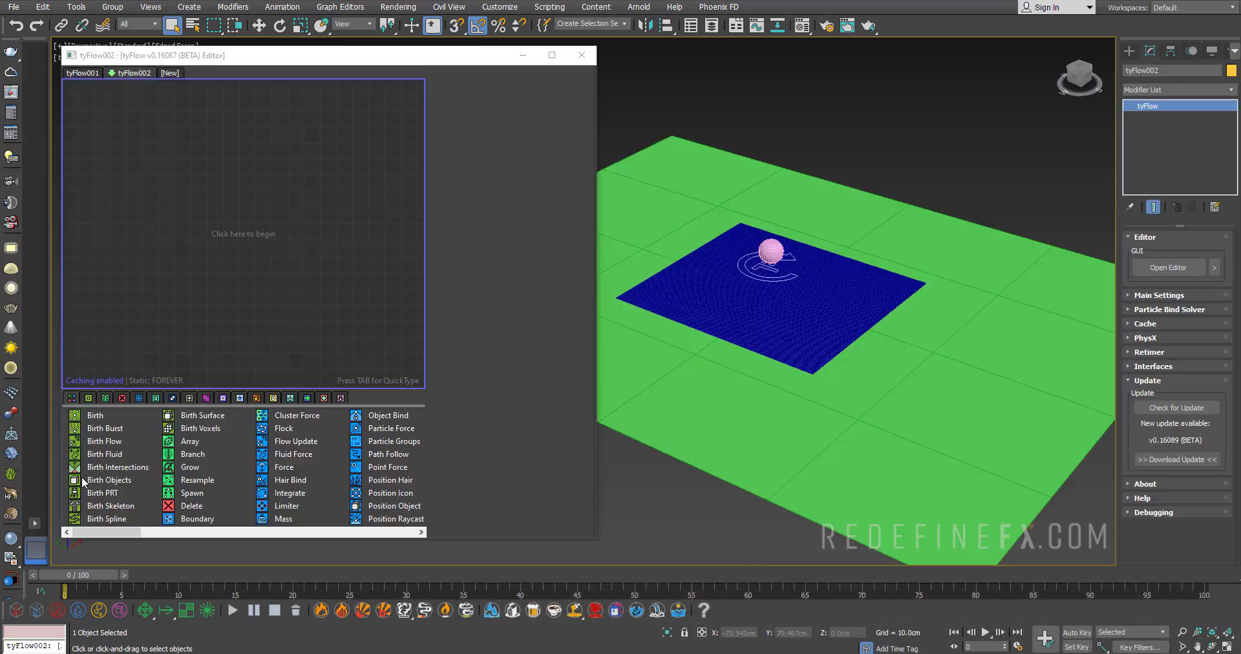
pyautogui.moveTo(81, 480); pyautogui.dragTo(90, 206)
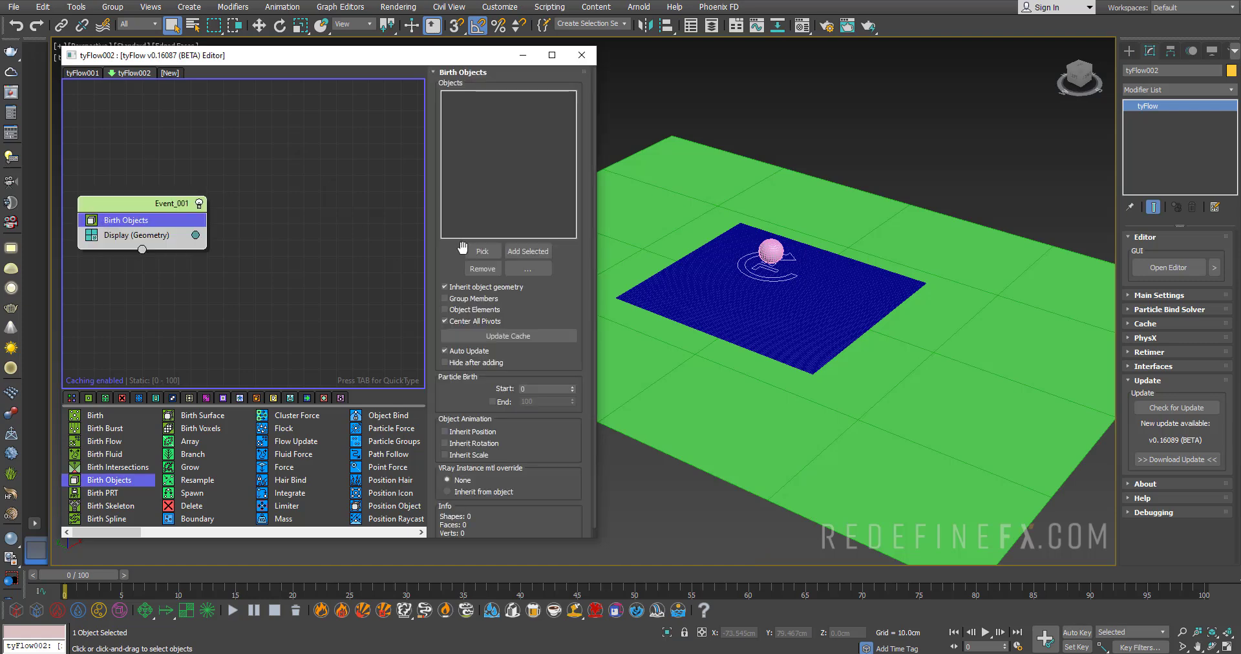
pyautogui.click(482, 251)
pyautogui.click(713, 275)
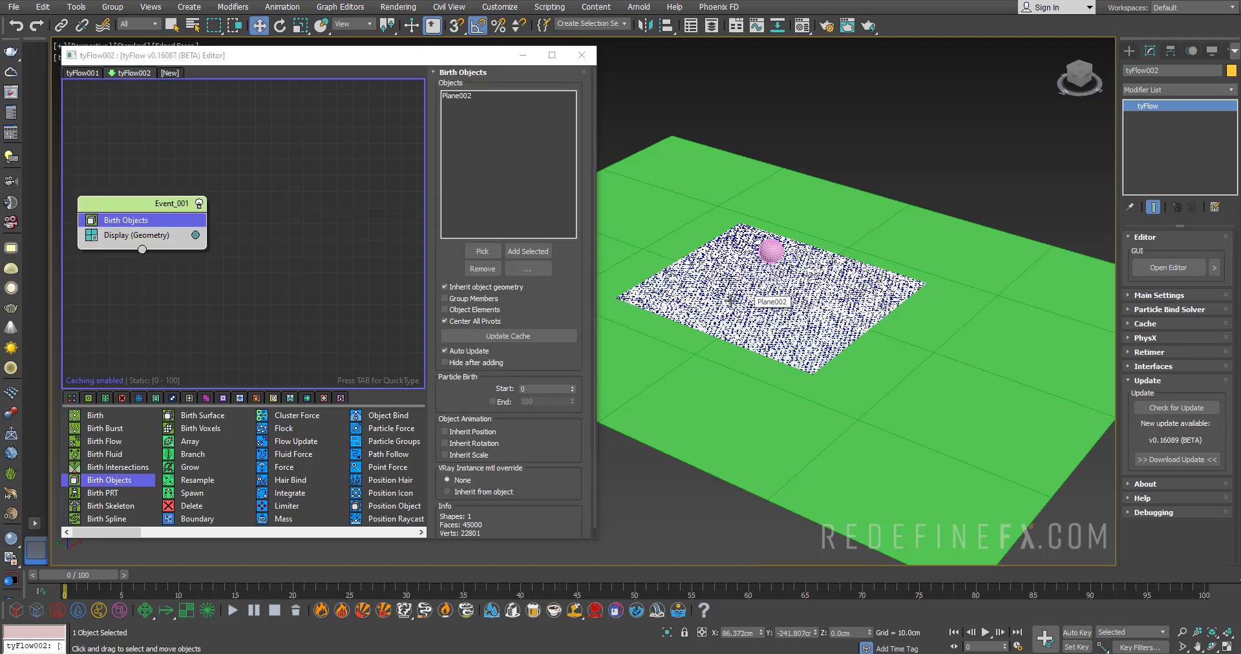
# Step: Hide the original blue plane in the viewport
pyautogui.rightClick(727, 278)
pyautogui.click(762, 250)
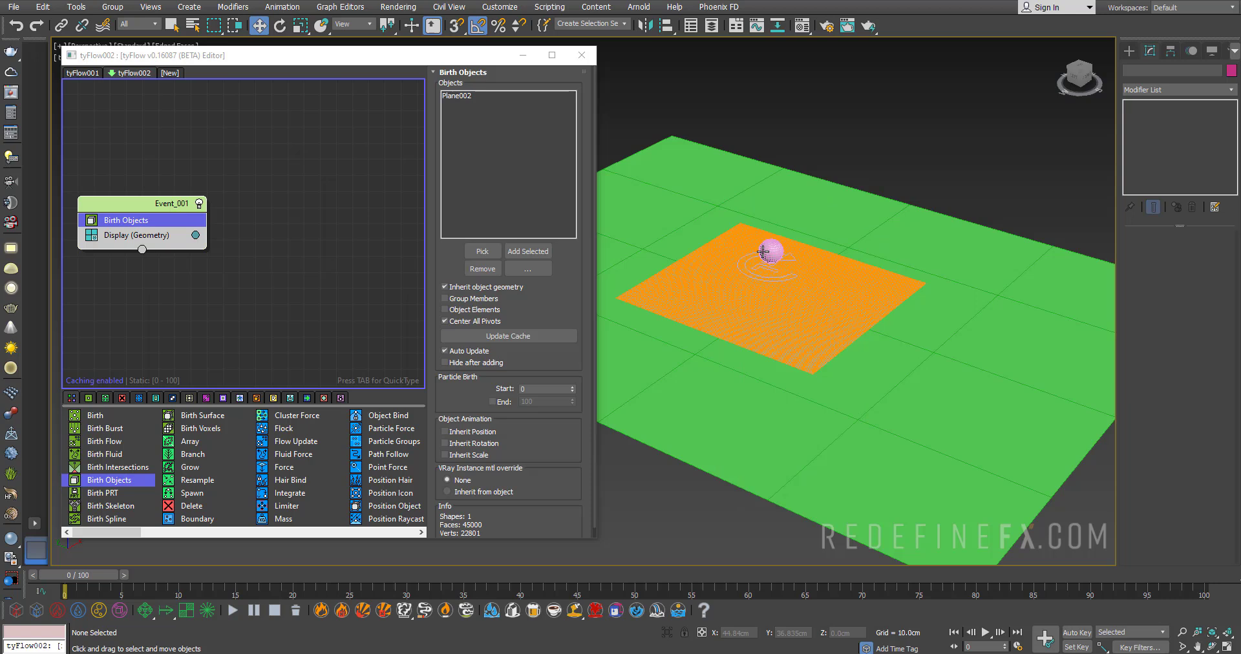
pyautogui.scroll(4, 763, 303)
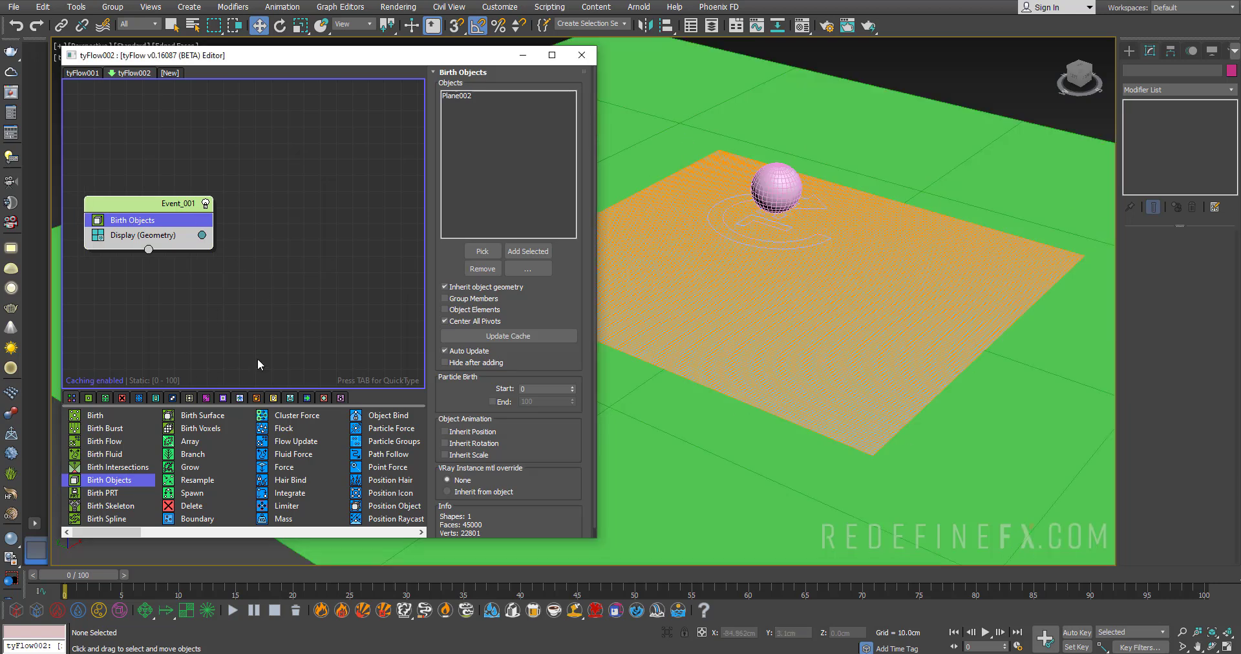
# Step: Add a Cloth Bind operator to the event below Birth Objects
pyautogui.moveTo(131, 202); pyautogui.dragTo(138, 201)
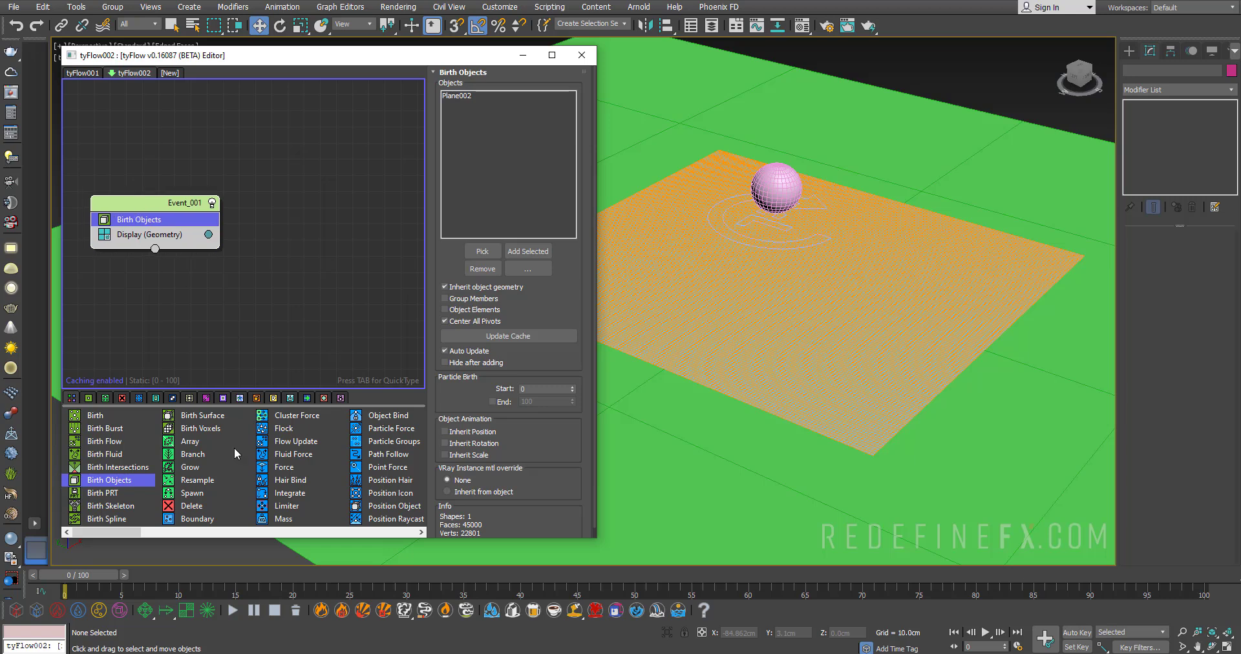
pyautogui.click(205, 397)
pyautogui.click(106, 428)
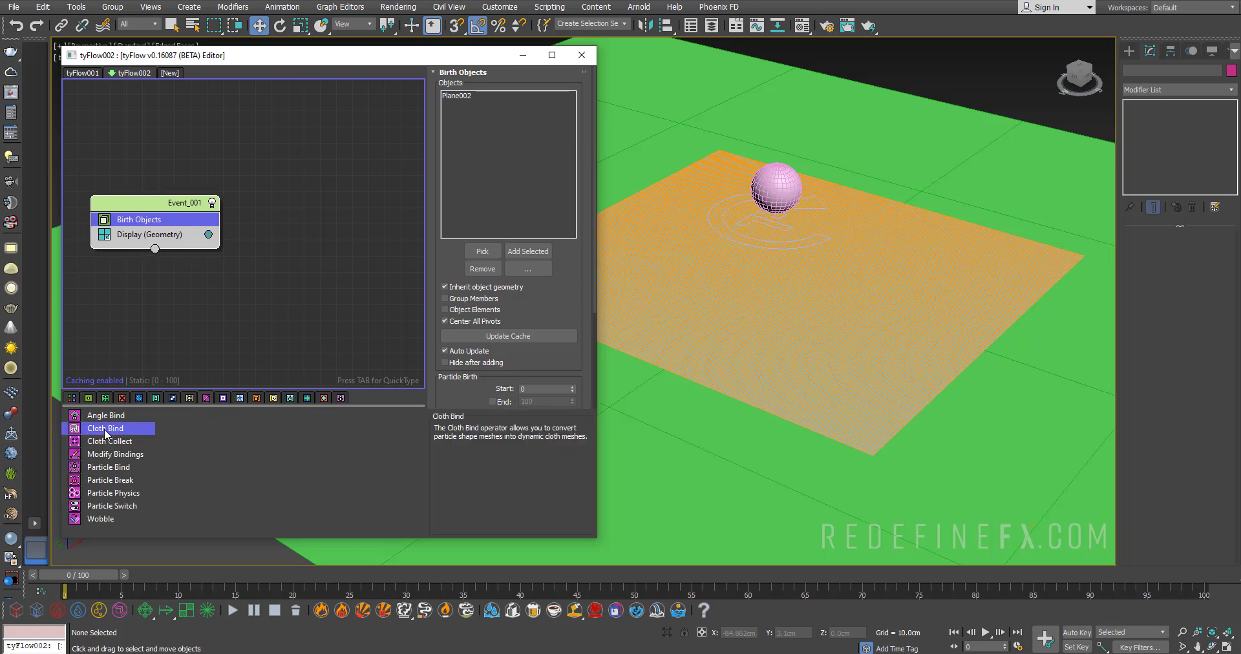
pyautogui.moveTo(145, 210); pyautogui.dragTo(165, 220)
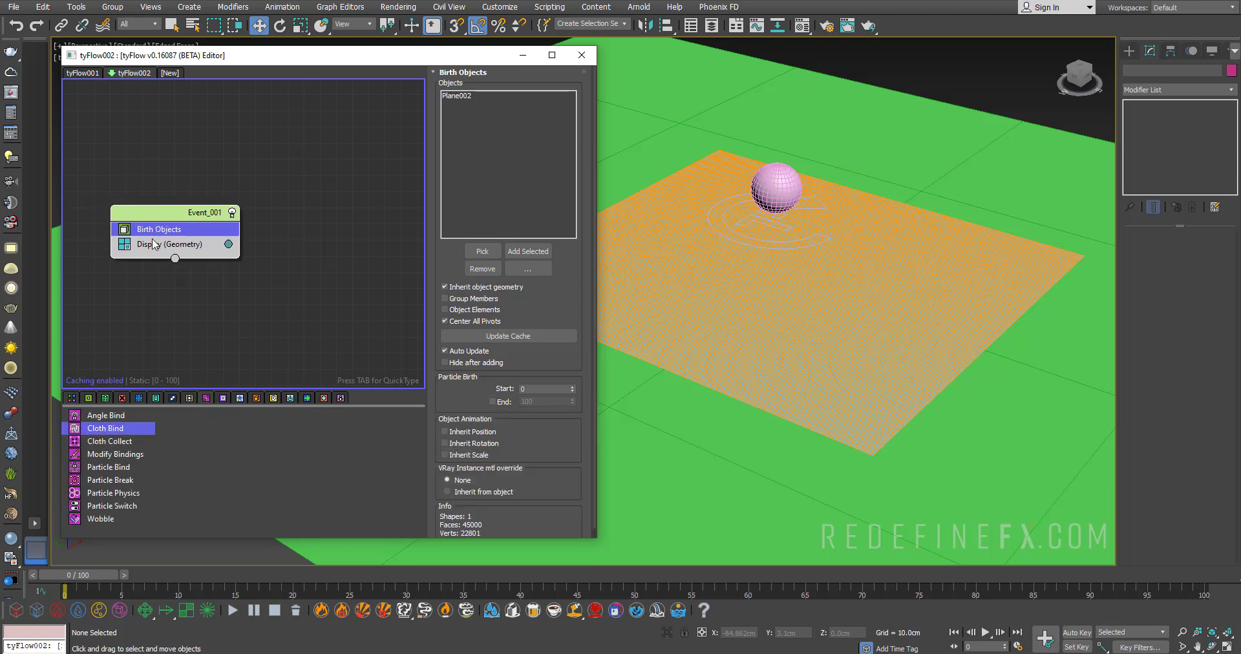
pyautogui.press('Tab')
pyautogui.write('cloth')
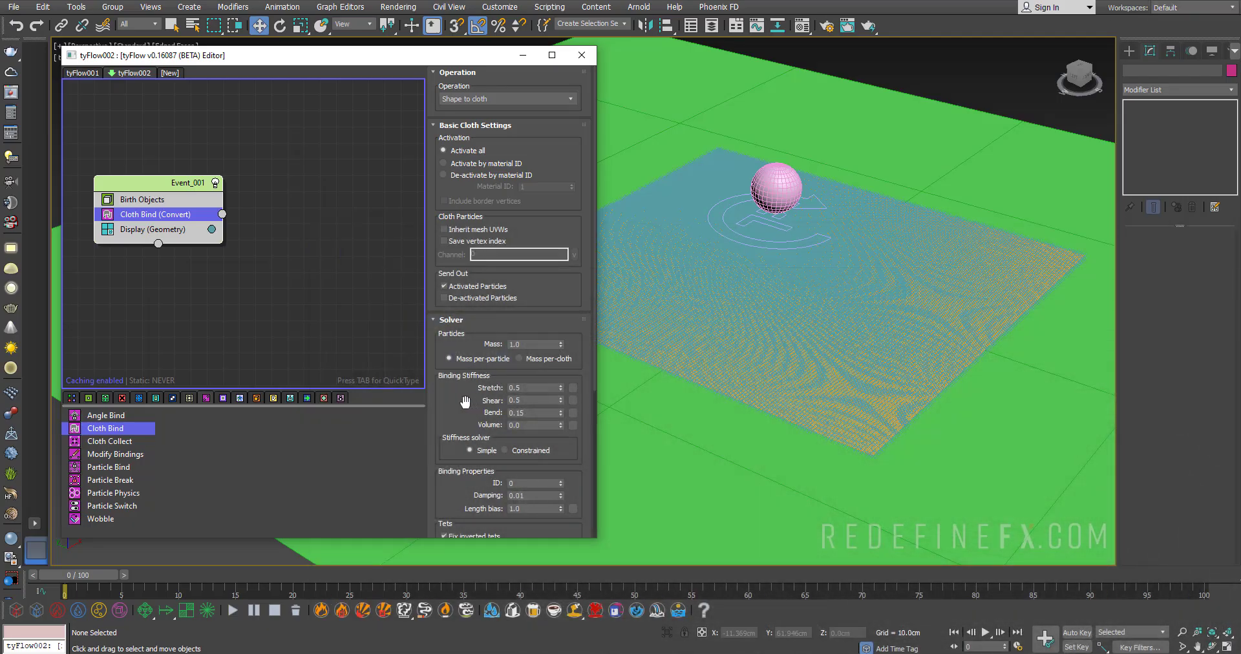
# Step: Set the Cloth Bind stiffness to 1.0 for stretch, 0.8 for shear and 1.0 for bend
pyautogui.scroll(-2, 464, 402)
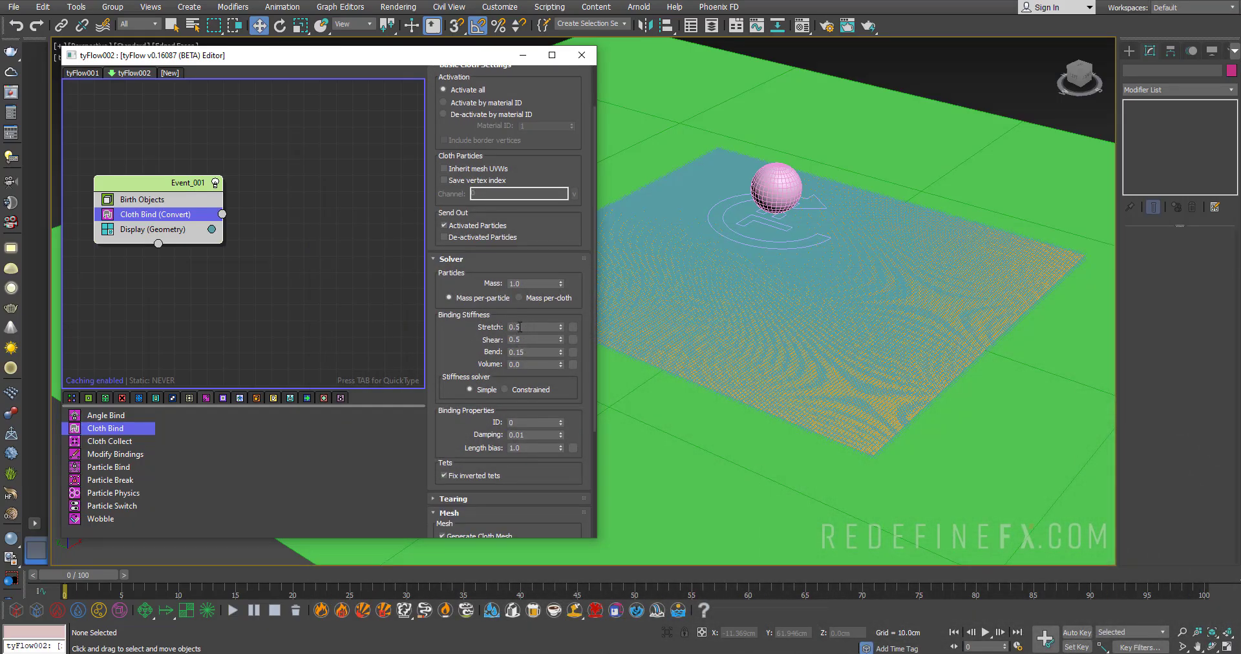
pyautogui.moveTo(520, 328); pyautogui.dragTo(489, 320)
pyautogui.write('1')
pyautogui.press('Return')
pyautogui.doubleClick(517, 339)
pyautogui.write('0.8')
pyautogui.press('Return')
pyautogui.moveTo(533, 352); pyautogui.dragTo(506, 351)
pyautogui.write('1')
pyautogui.press('Return')
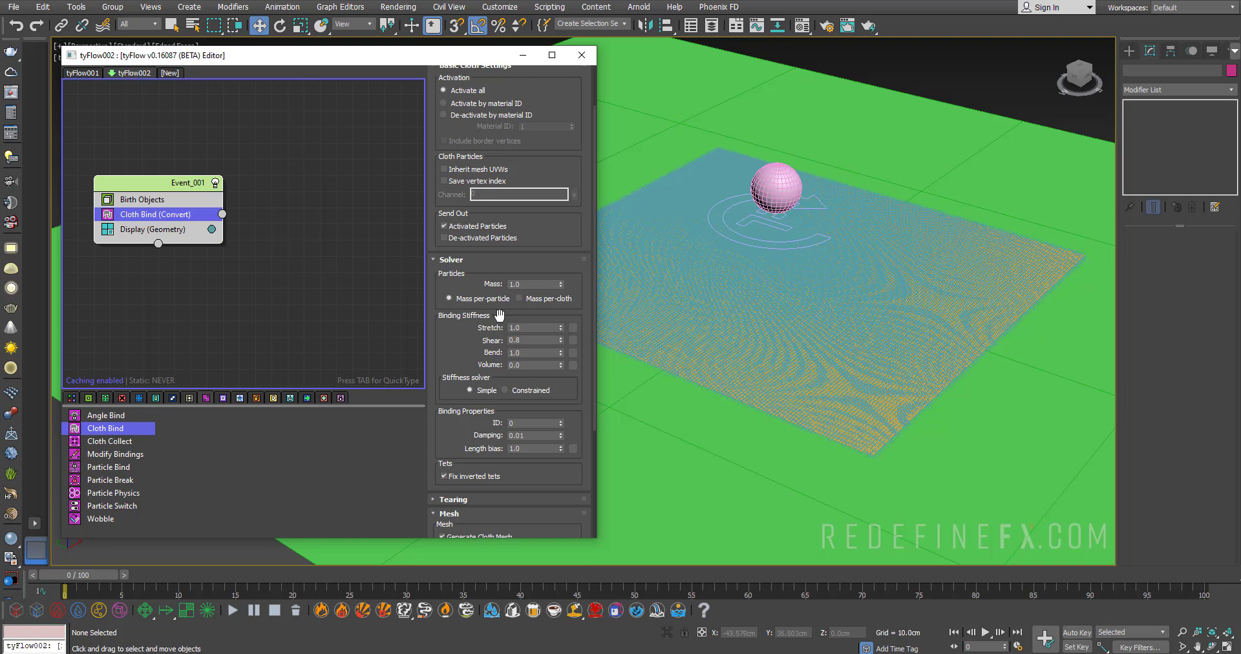
# Step: Add a Particle Physics operator below Cloth Bind with an absolute collision radius of 0.2 cm
pyautogui.moveTo(113, 492); pyautogui.dragTo(146, 232)
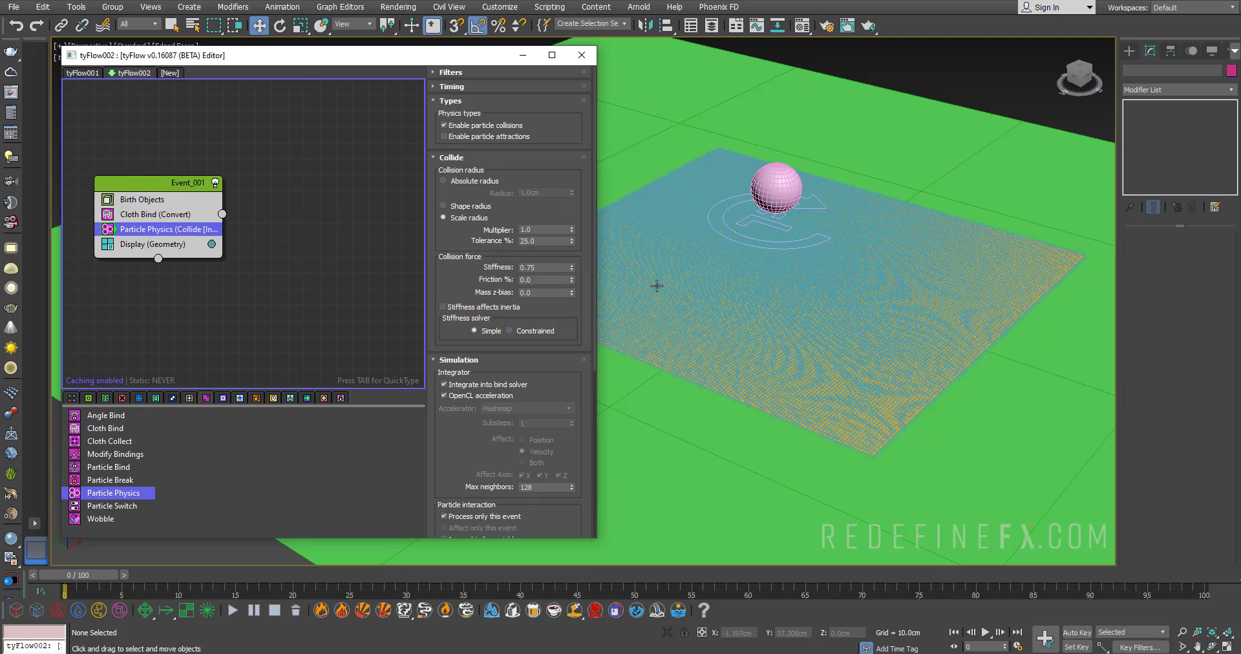
pyautogui.click(790, 197)
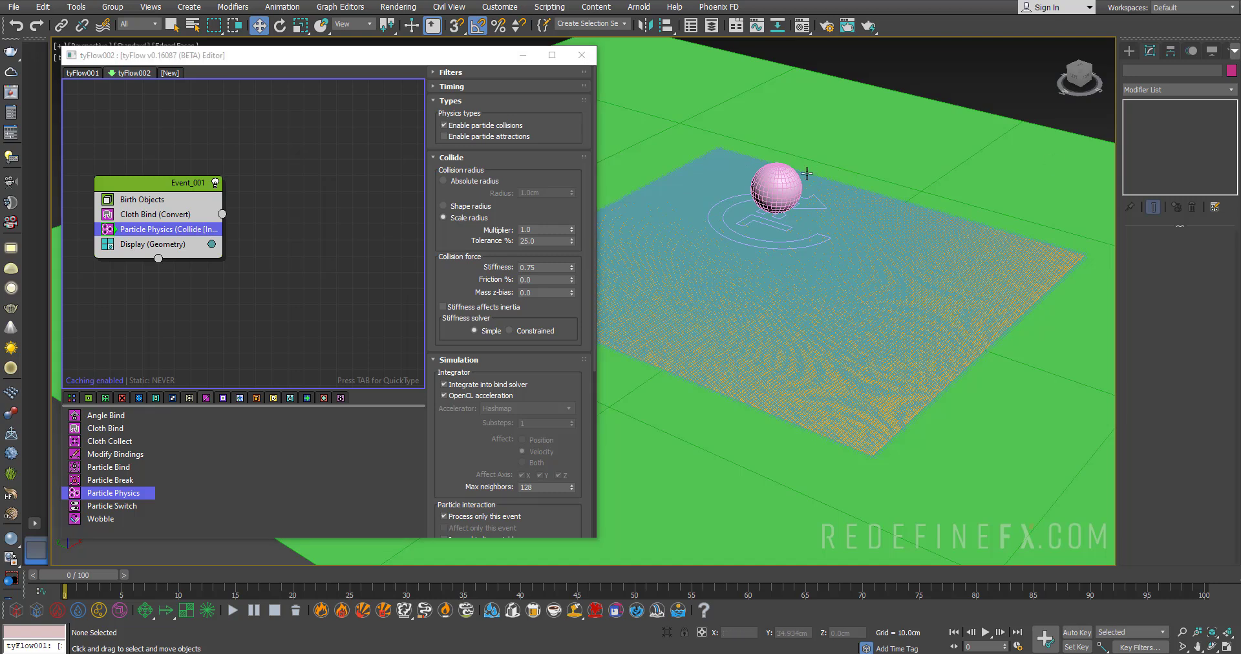
pyautogui.click(471, 184)
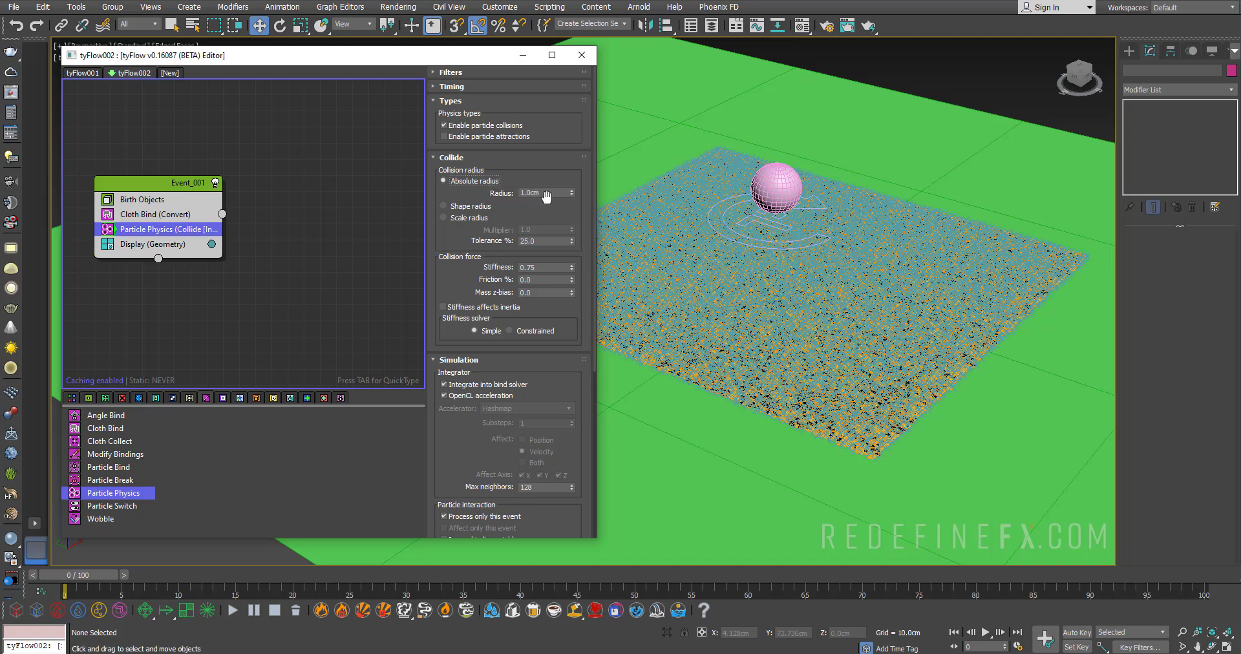
pyautogui.click(543, 193)
pyautogui.write('0.2')
pyautogui.press('Return')
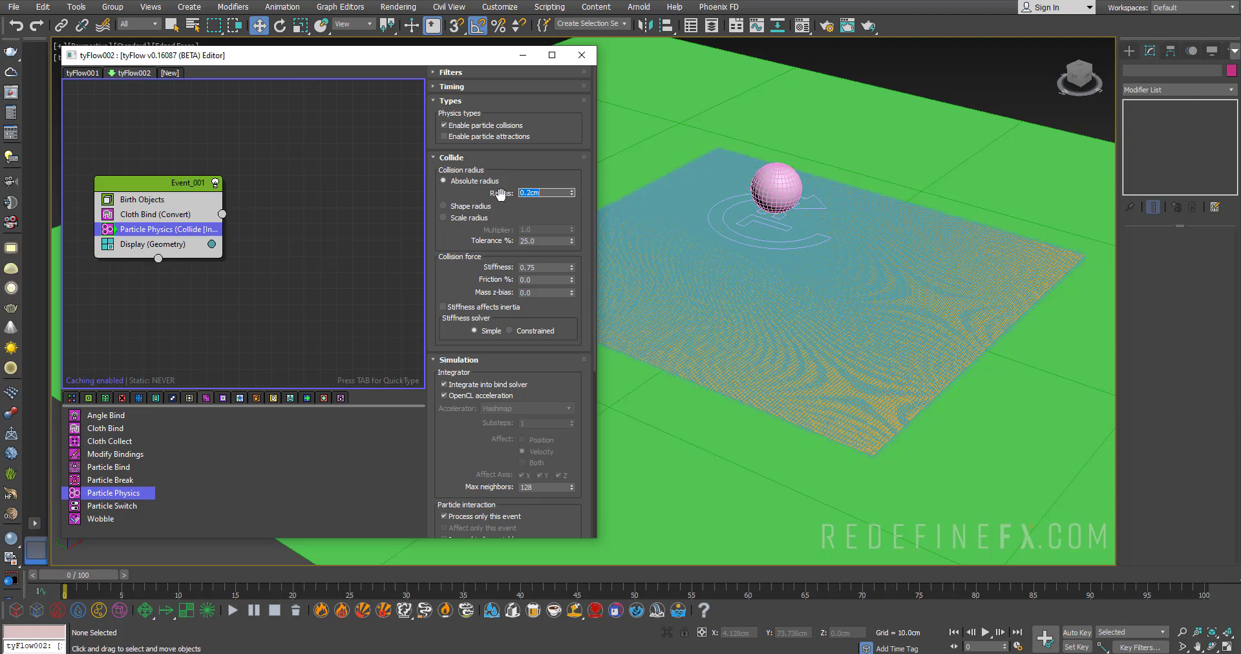
# Step: Add a Force operator above Display and assign the tyVortex helper to it
pyautogui.click(153, 244)
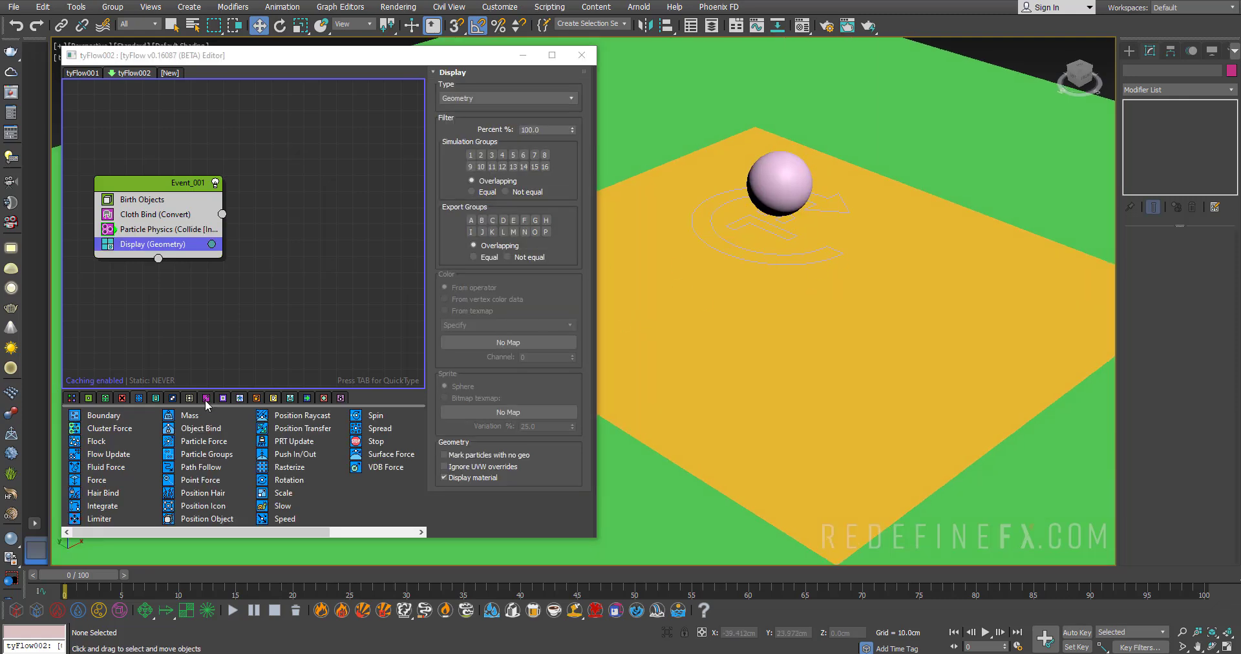
pyautogui.moveTo(93, 482); pyautogui.dragTo(153, 242)
pyautogui.click(729, 243)
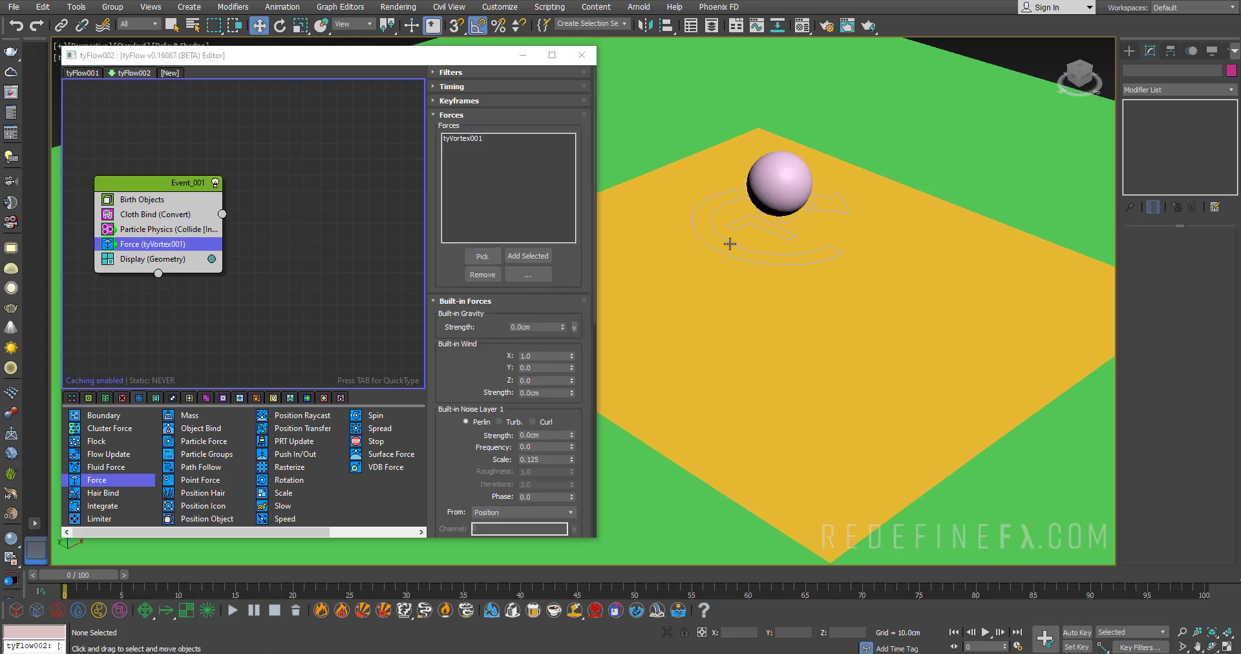
# Step: Advance the simulation to frame 5 and examine how the cloth twists
pyautogui.moveTo(61, 575); pyautogui.dragTo(103, 599)
pyautogui.press('w')
pyautogui.scroll(-6, 963, 467)
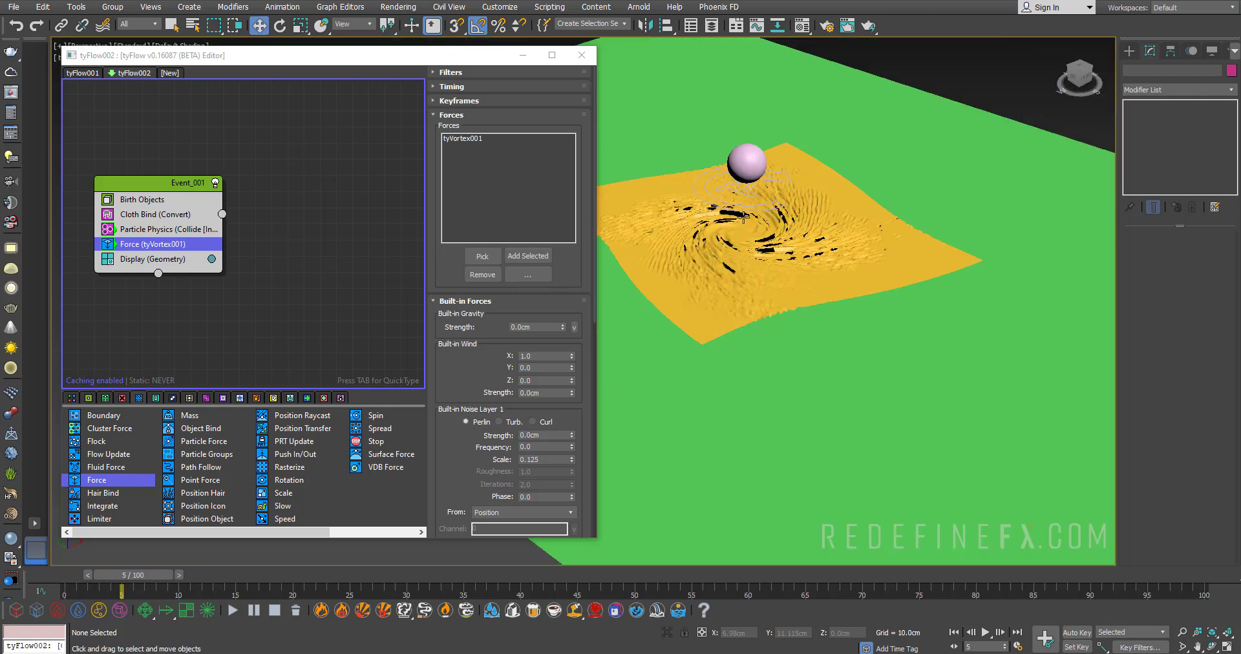
pyautogui.scroll(3, 963, 468)
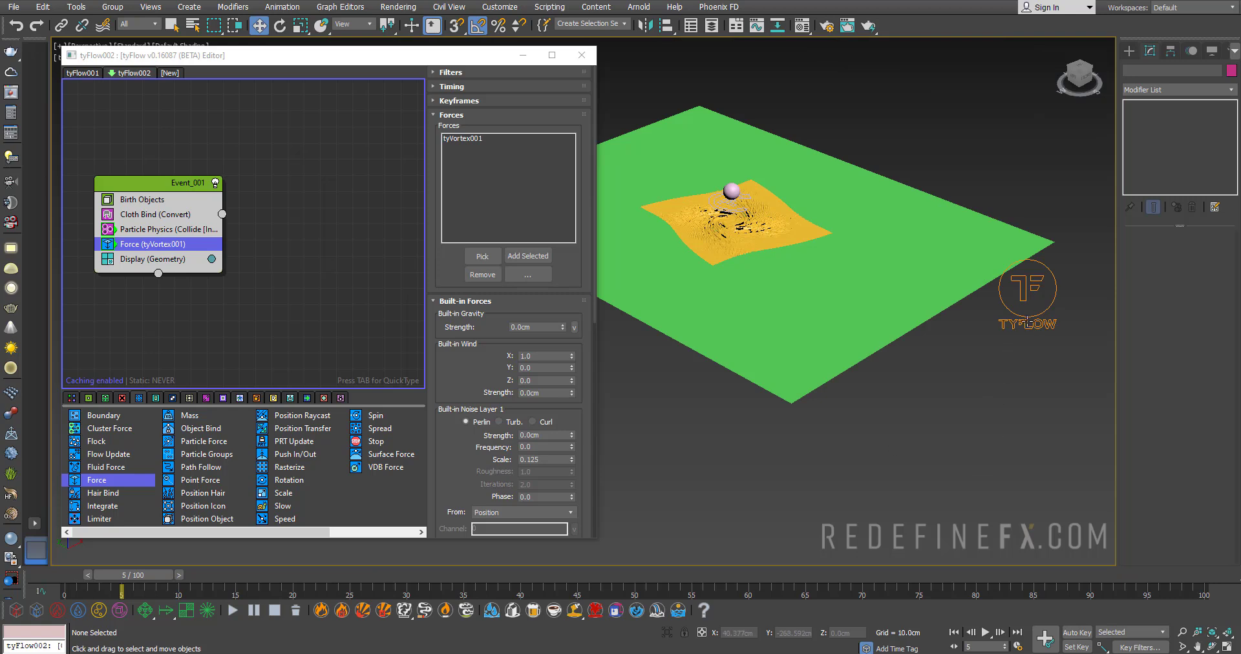
# Step: Select the tyFlow002 object and set its Particle Bind Solver steps to 20
pyautogui.click(1010, 295)
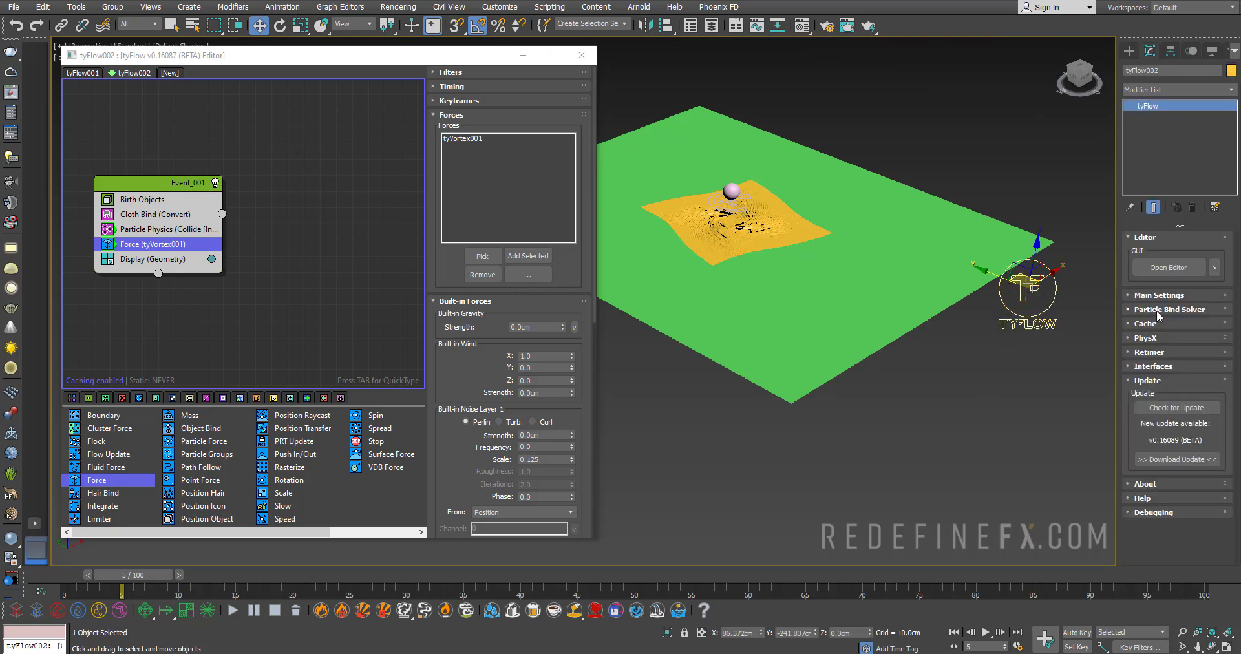
pyautogui.click(1156, 311)
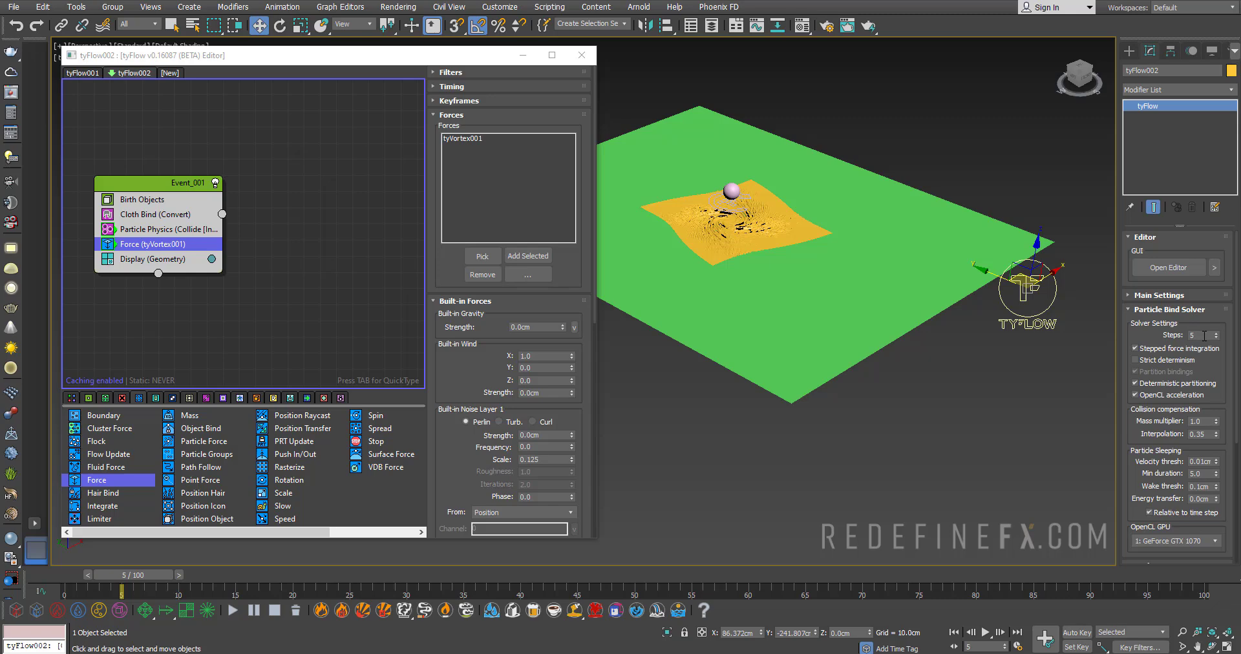
pyautogui.doubleClick(1204, 335)
pyautogui.press('Return')
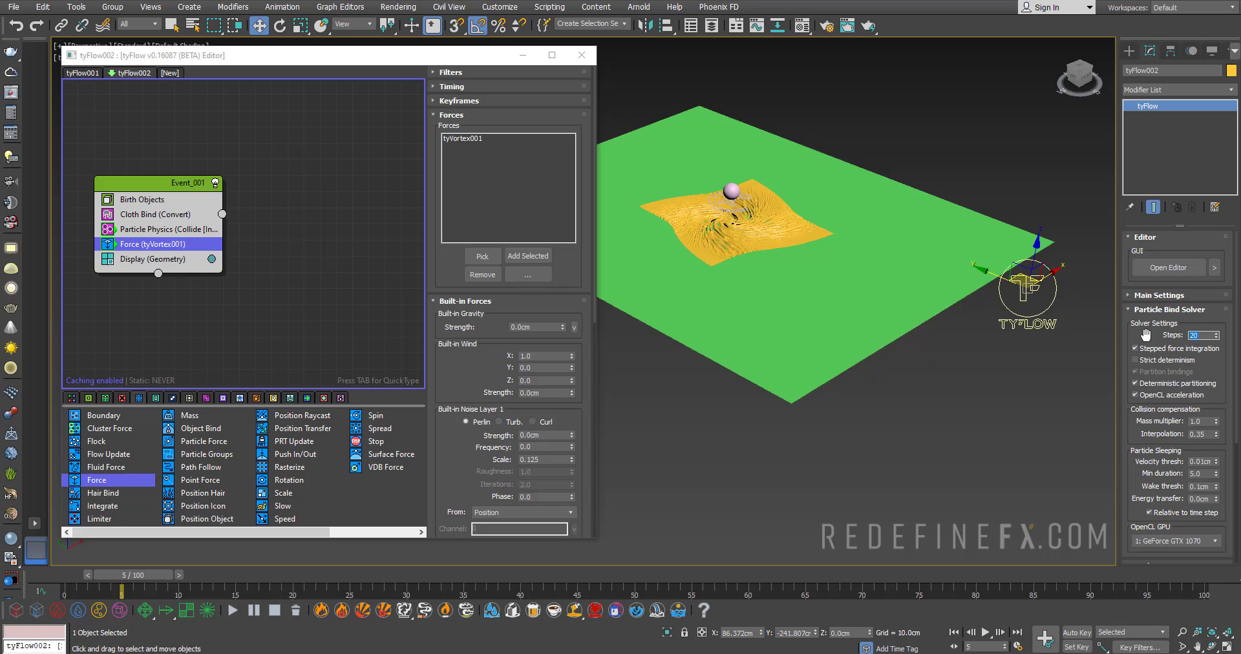
# Step: Set the tyFlow time step to 1/2 Frame and advance the simulation to frame 9
pyautogui.scroll(5, 741, 151)
pyautogui.moveTo(743, 110); pyautogui.dragTo(711, 143, button='middle')
pyautogui.click(1147, 298)
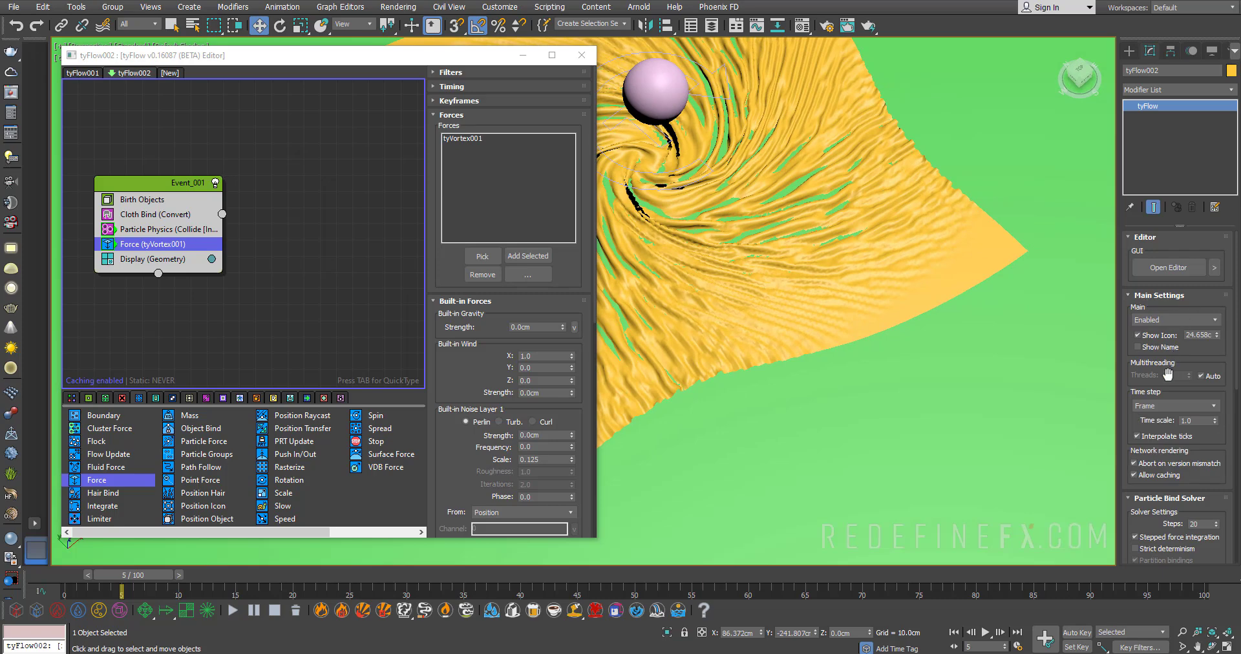
pyautogui.click(1163, 408)
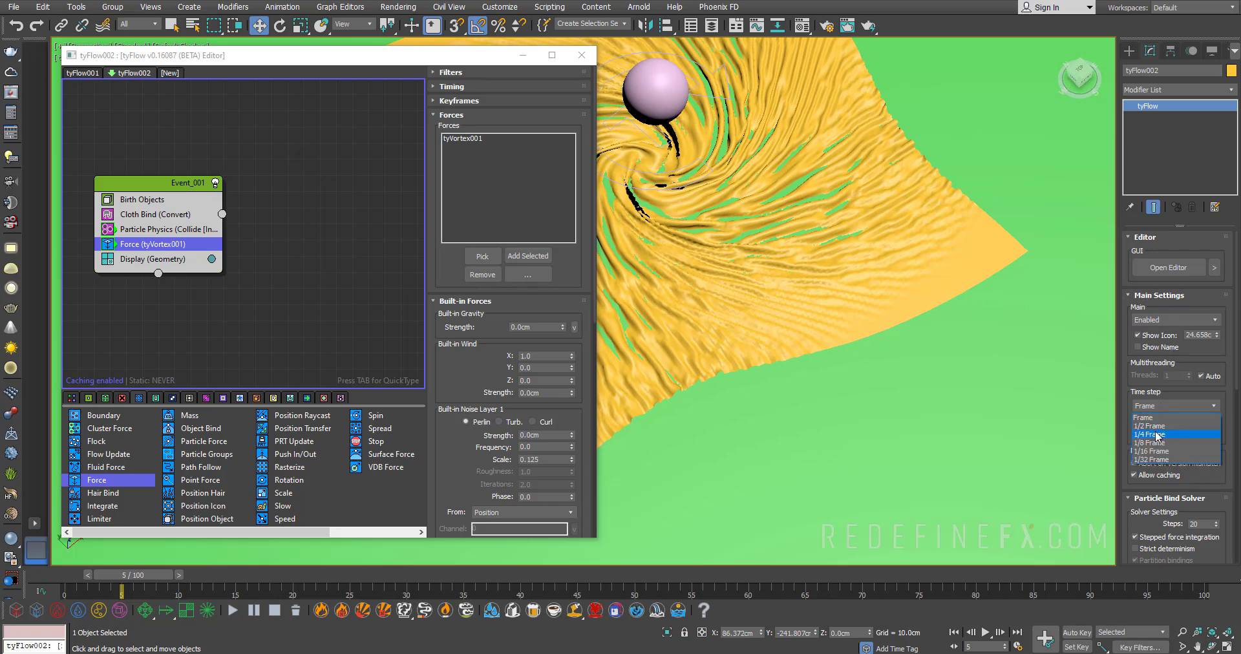
pyautogui.click(1158, 426)
pyautogui.scroll(-3, 839, 241)
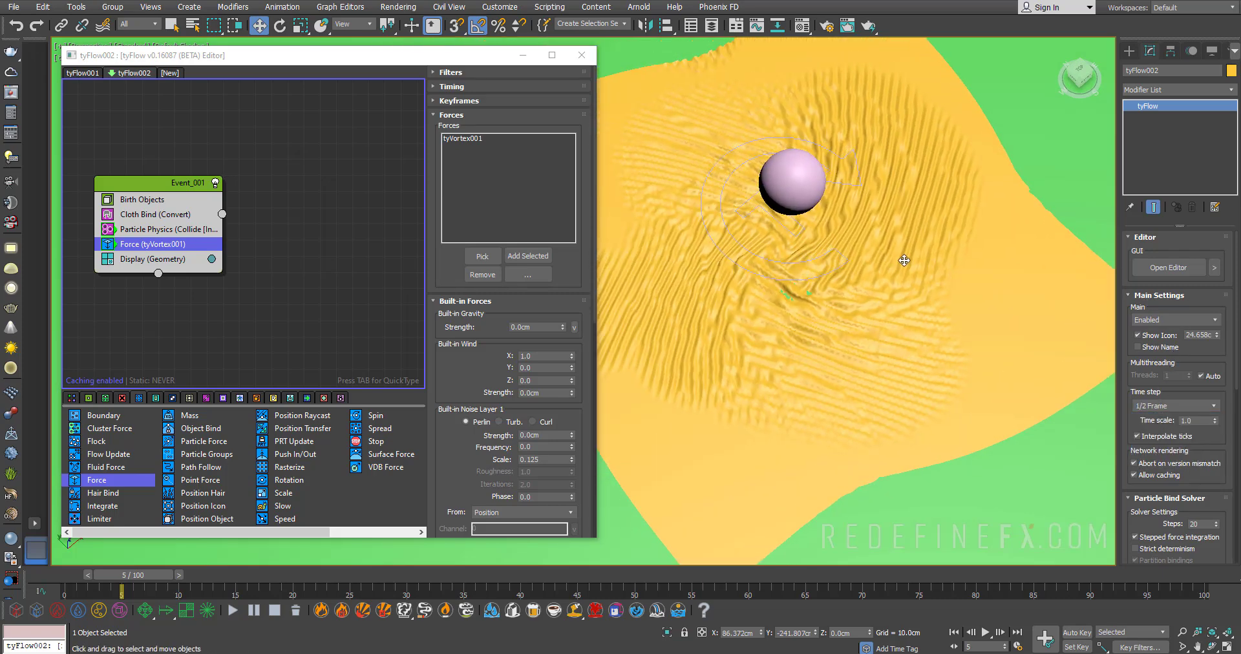
pyautogui.moveTo(134, 589); pyautogui.dragTo(171, 589)
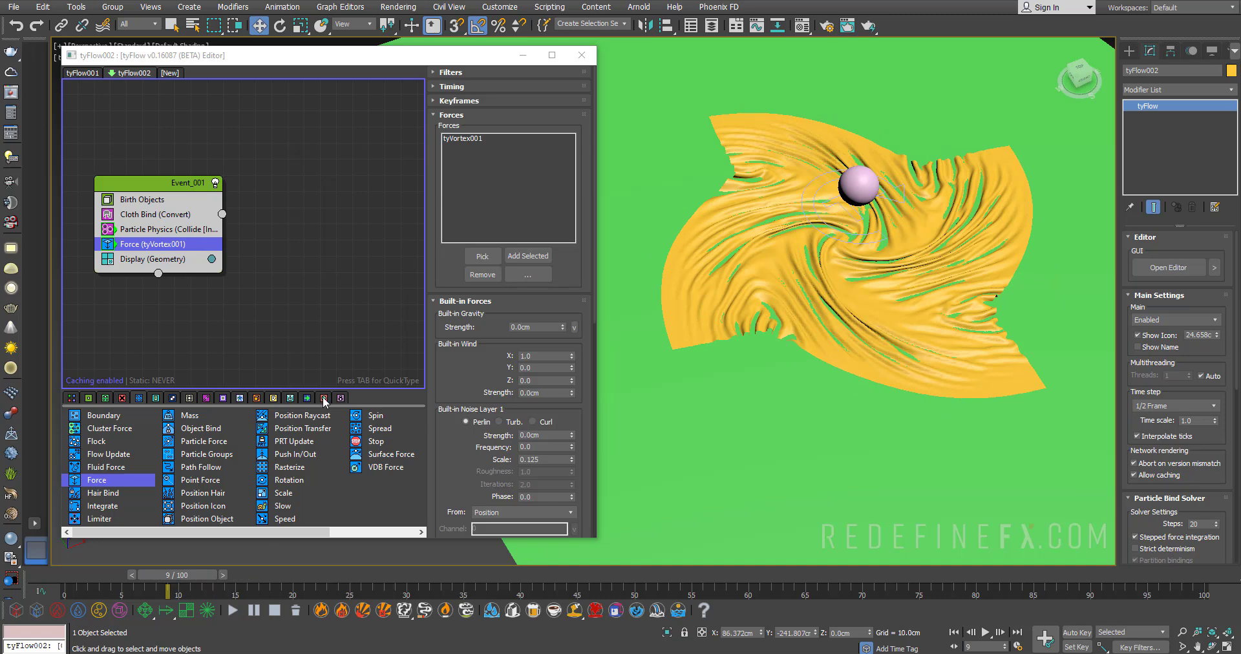
# Step: Add a Collision operator above Display in Event_001 with Plane001 as its collider
pyautogui.click(274, 397)
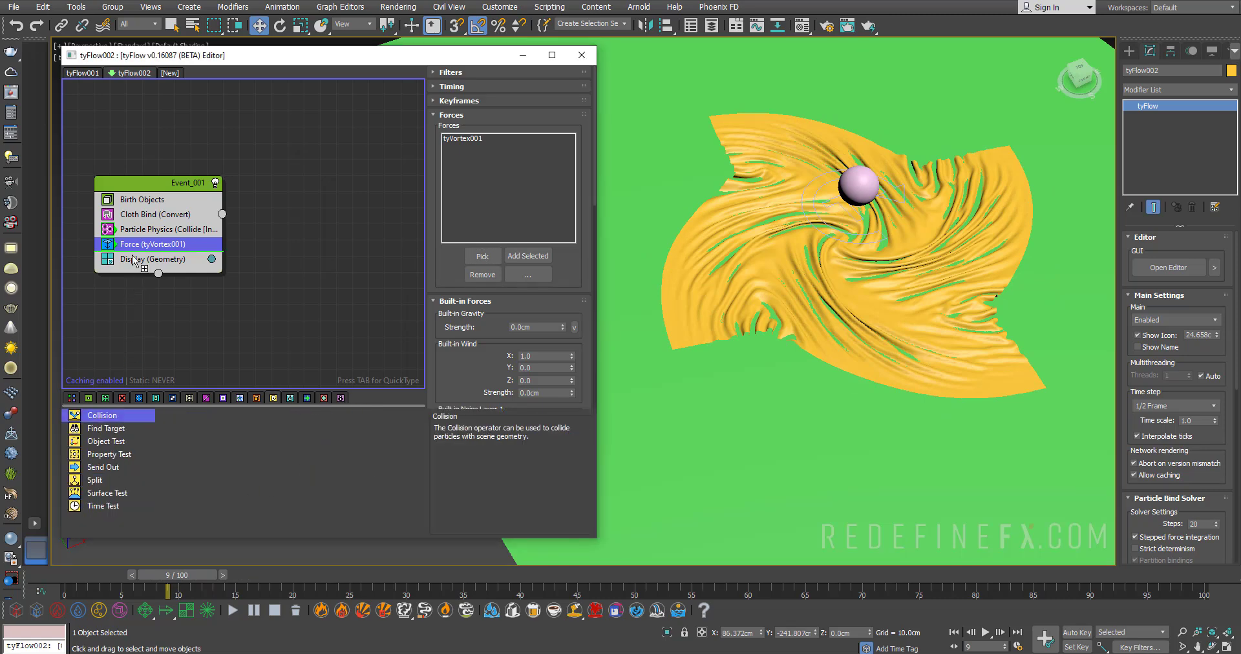
pyautogui.moveTo(134, 259); pyautogui.dragTo(134, 258)
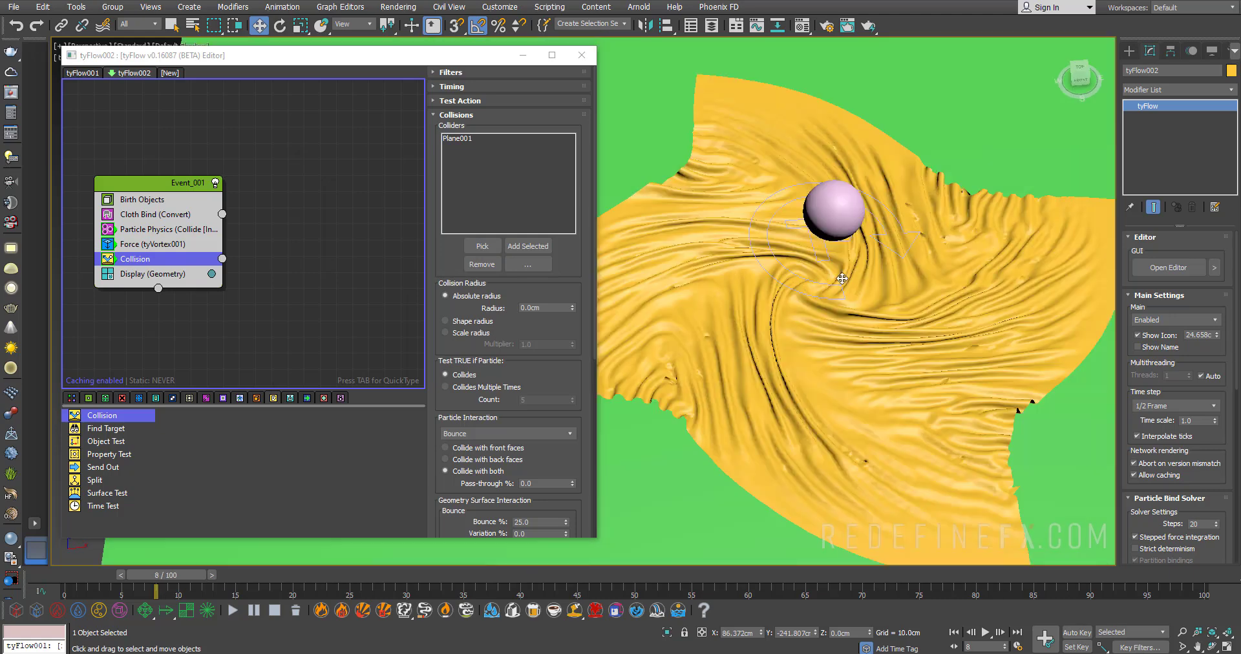
# Step: Add a second Force operator above Collision and set its first noise layer to Turb. with a strength of 0.5 cm
pyautogui.click(71, 398)
pyautogui.moveTo(284, 466); pyautogui.dragTo(138, 252)
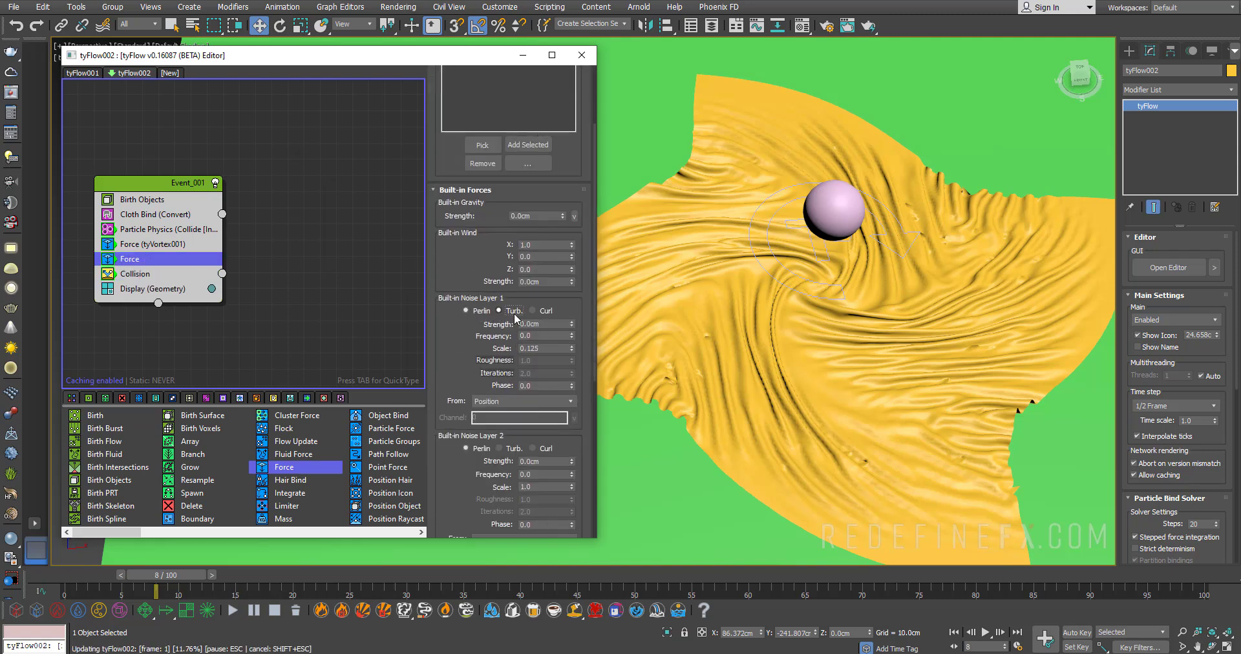
pyautogui.click(514, 312)
pyautogui.doubleClick(521, 324)
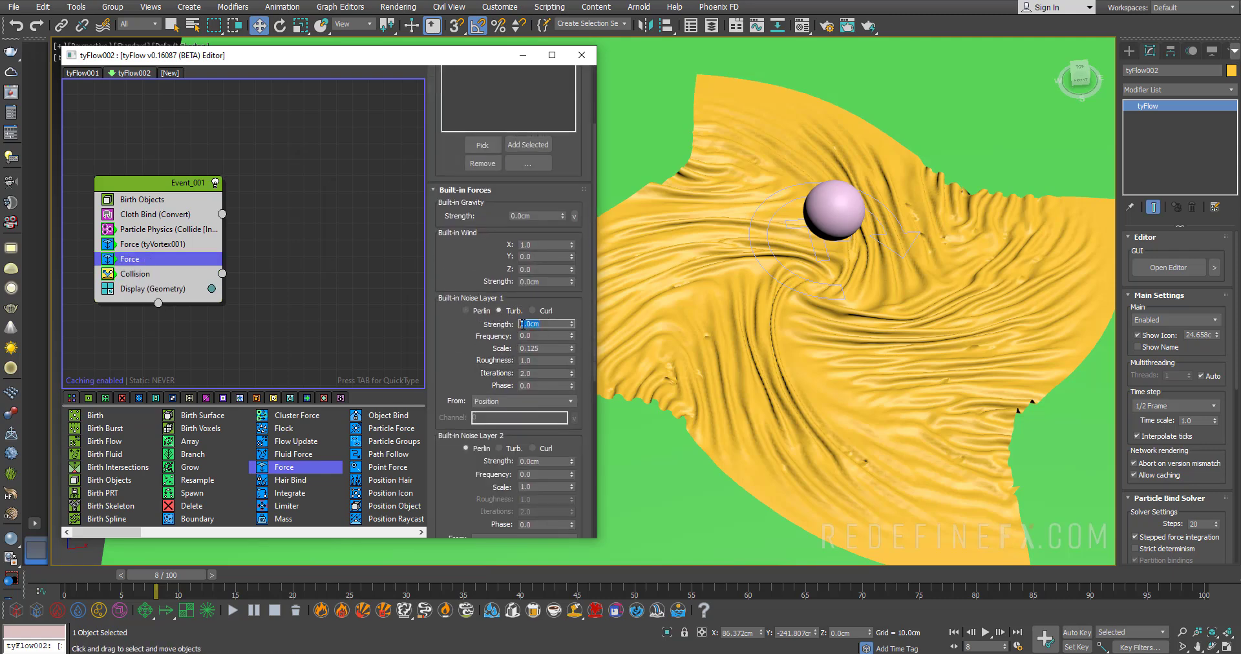
pyautogui.write('0.5')
pyautogui.press('Return')
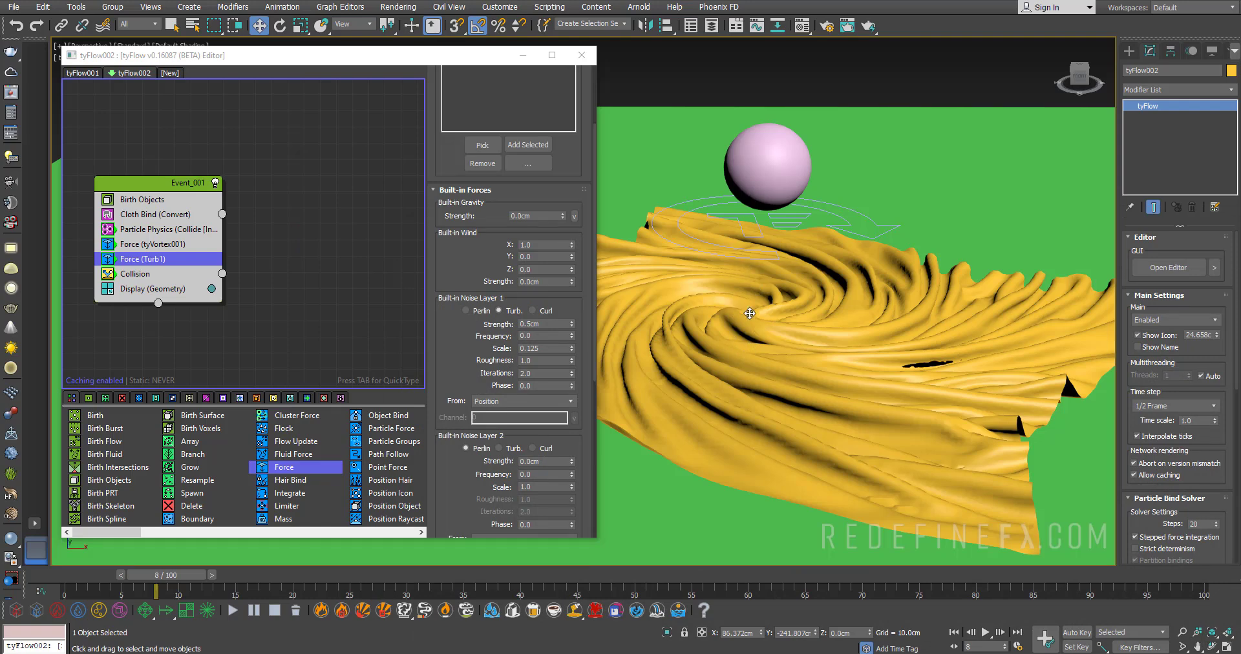
# Step: Add a Find Target operator above Collision and pick Sphere008 as its target object
pyautogui.click(283, 399)
pyautogui.moveTo(99, 432); pyautogui.dragTo(139, 275)
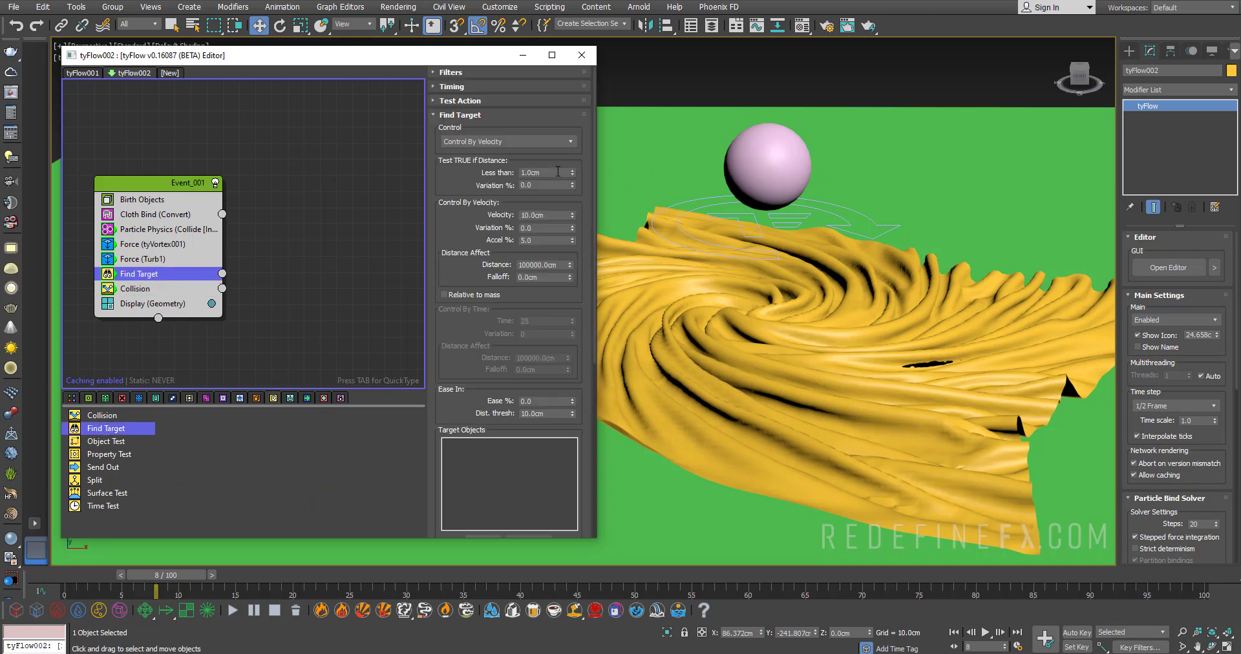
pyautogui.moveTo(457, 404); pyautogui.dragTo(458, 217)
pyautogui.click(482, 355)
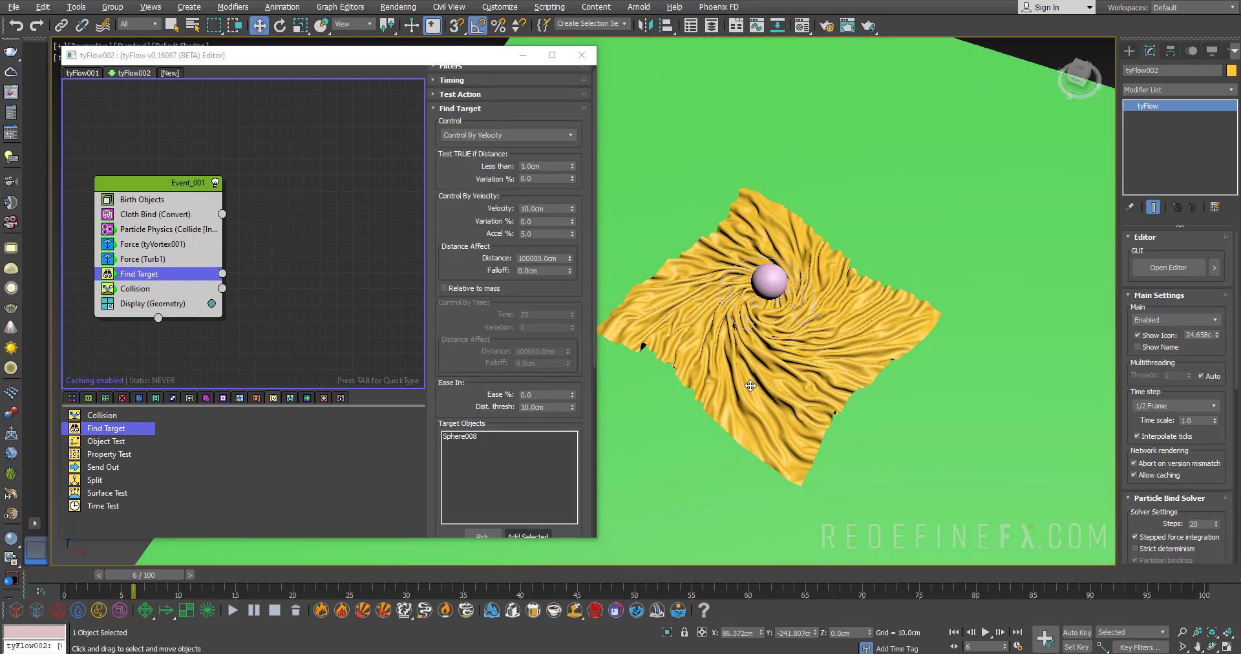
# Step: Set the tyFlow time step to 1/4 Frame and inspect the cloth folds around the sphere up close
pyautogui.scroll(-5, 750, 386)
pyautogui.keyDown('alt'); pyautogui.moveTo(997, 351); pyautogui.dragTo(879, 506, button='middle'); pyautogui.keyUp('alt')
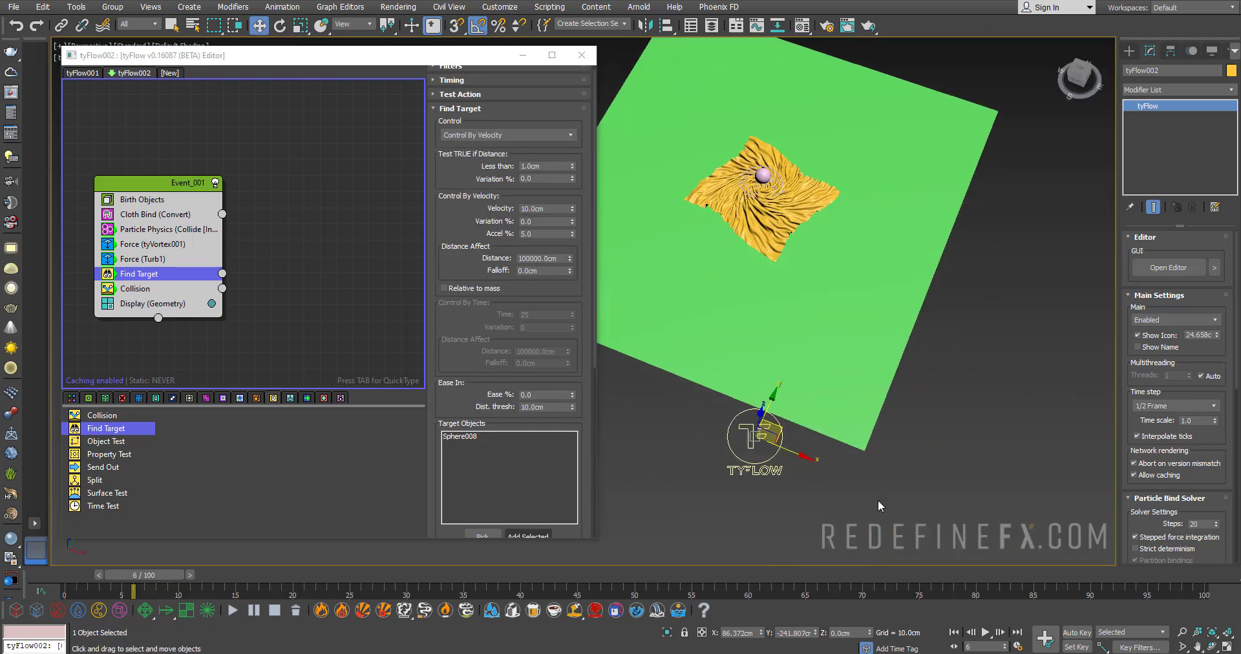
pyautogui.click(1171, 405)
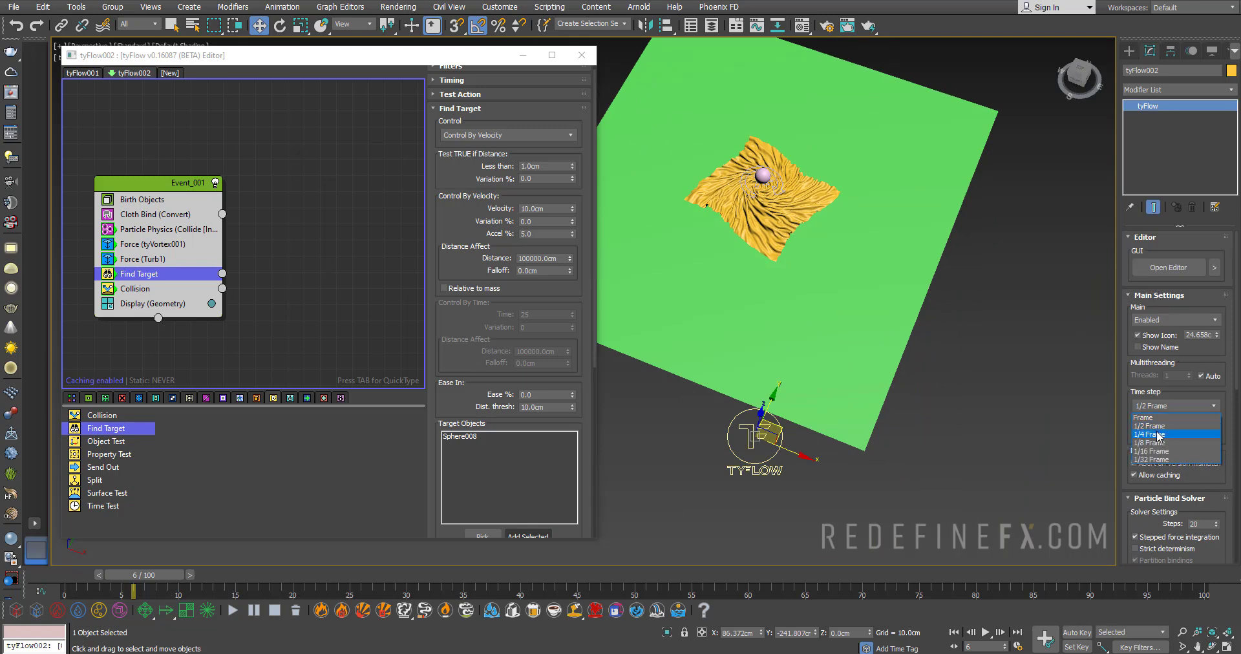
pyautogui.click(1158, 434)
pyautogui.scroll(10, 789, 138)
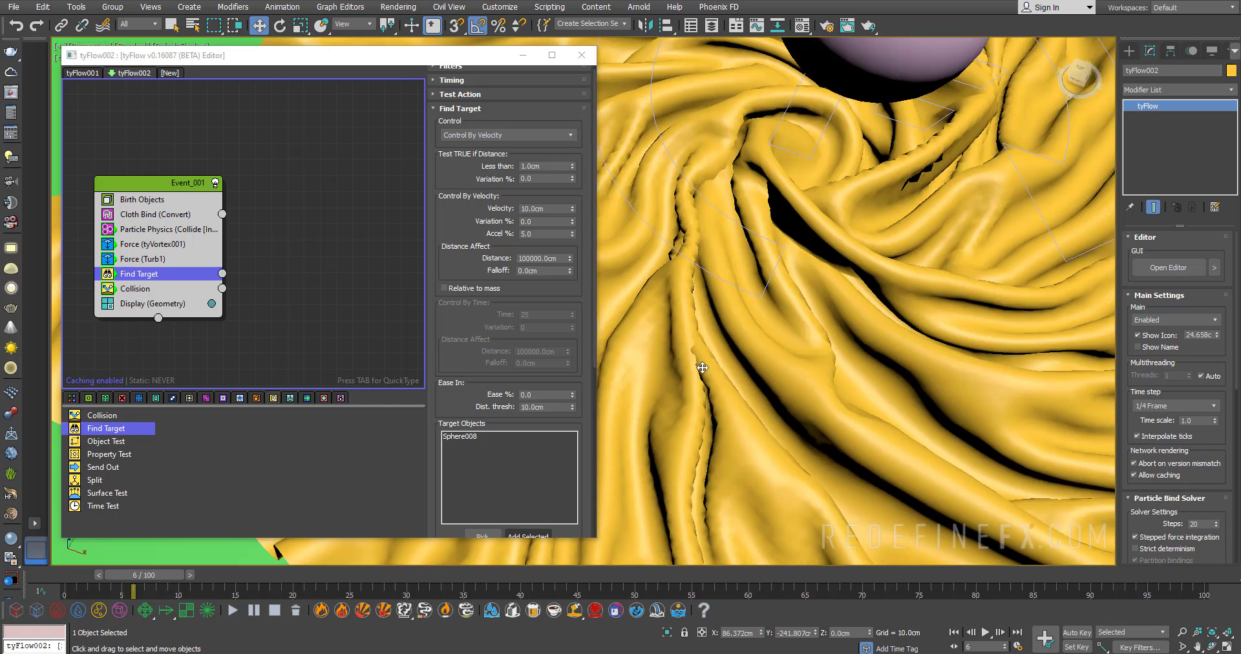
pyautogui.scroll(-10, 701, 349)
pyautogui.scroll(10, 679, 277)
pyautogui.scroll(-10, 726, 327)
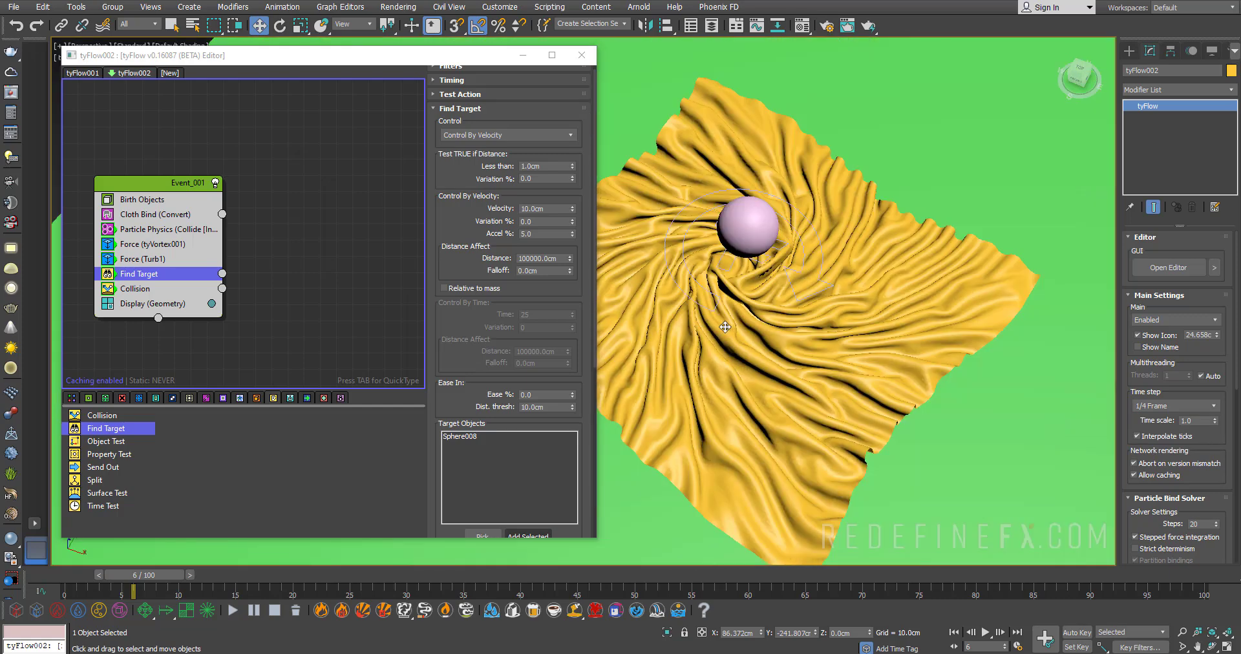
# Step: Add a Relax modifier to tyFlow002, compare the cloth with and without it, and set its iterations to 2
pyautogui.scroll(-10, 774, 332)
pyautogui.scroll(3, 772, 323)
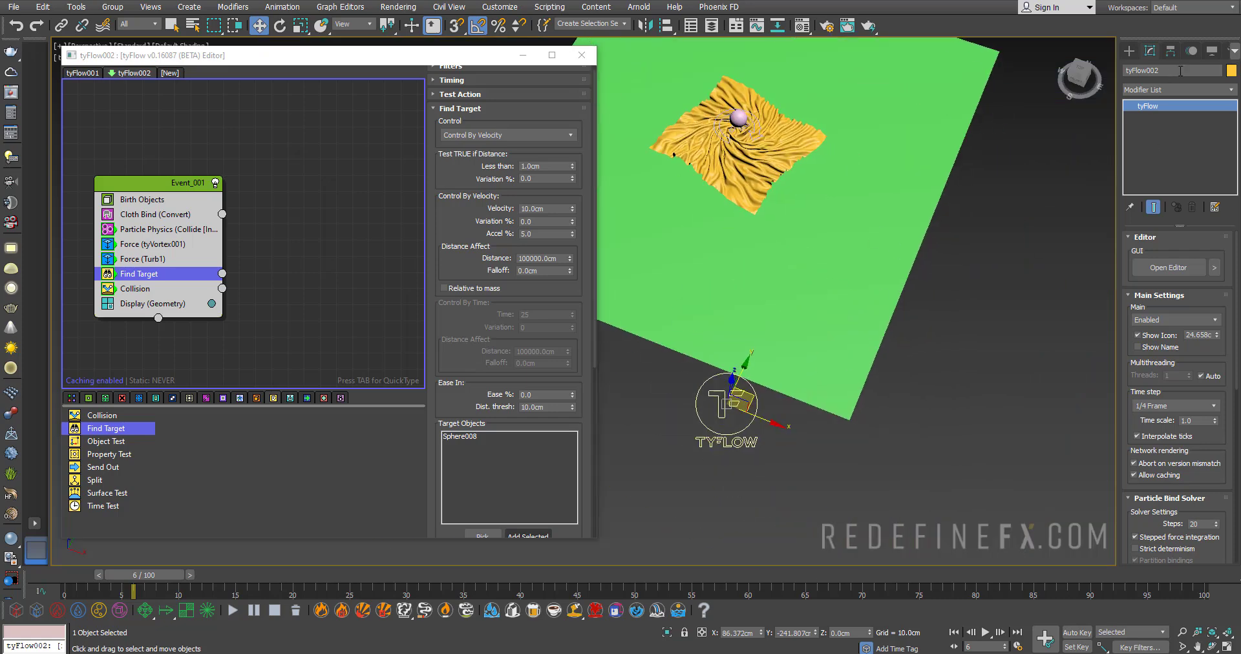
pyautogui.click(1231, 90)
pyautogui.moveTo(1232, 113); pyautogui.dragTo(1224, 402)
pyautogui.click(1143, 190)
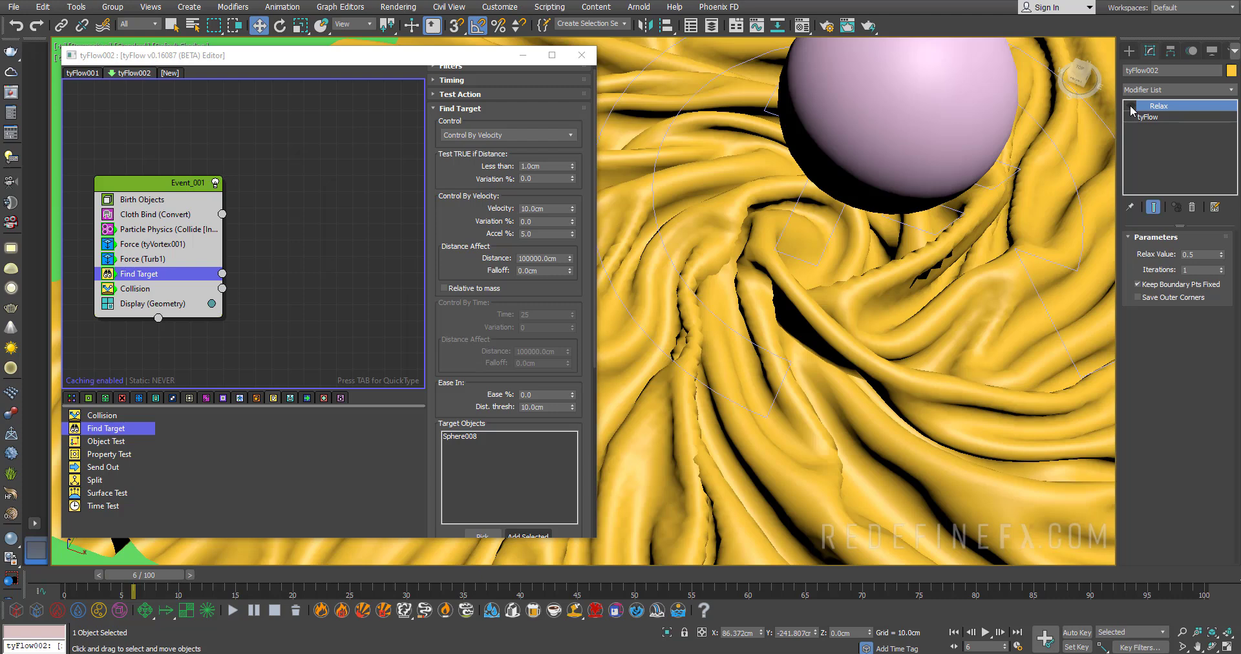
pyautogui.click(1129, 106)
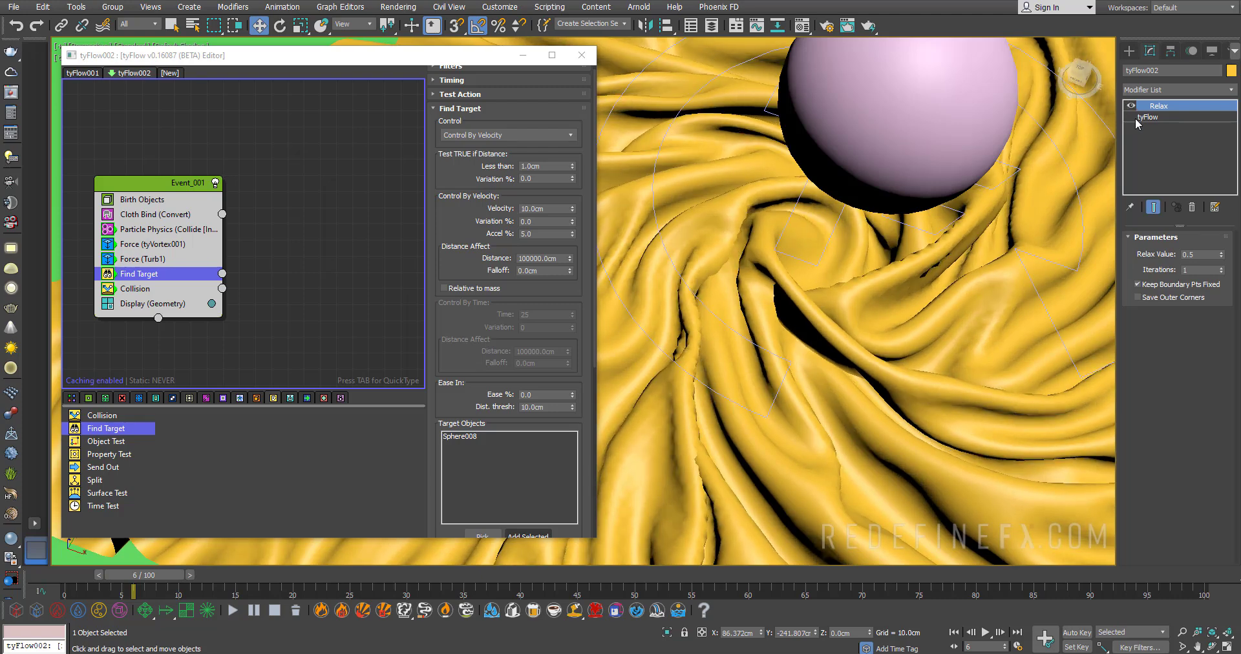
pyautogui.click(1221, 268)
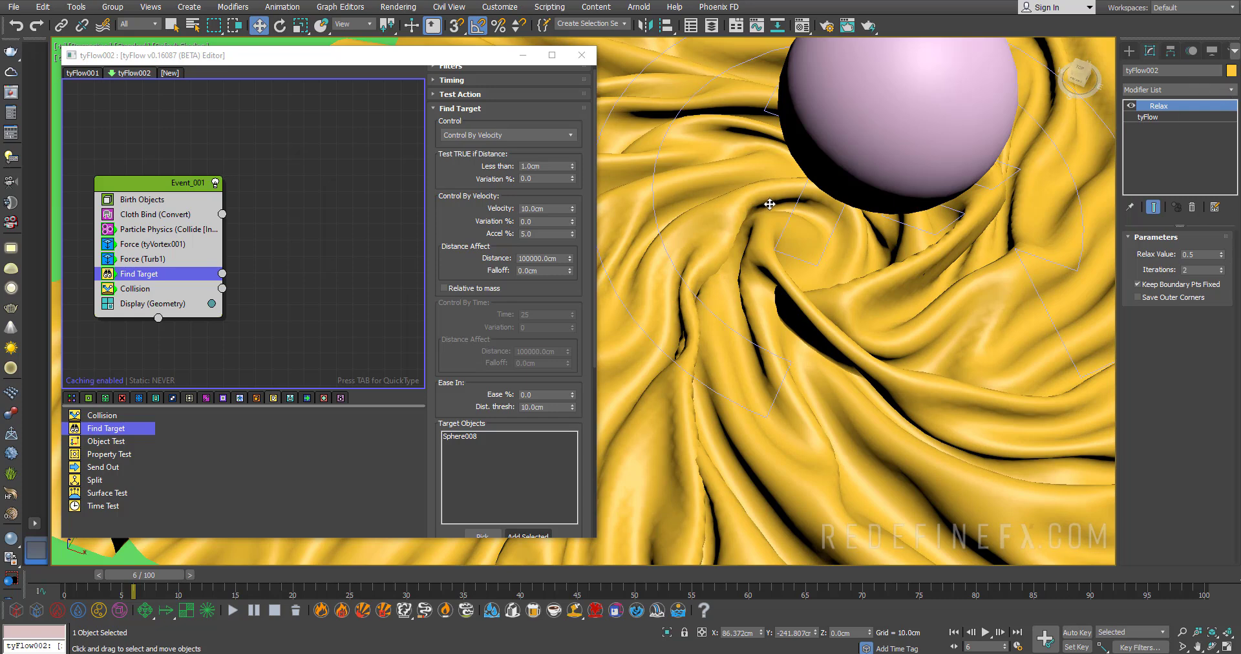
# Step: Add a TurboSmooth modifier above Relax with 2 iterations and Isoline Display enabled
pyautogui.scroll(-8, 769, 204)
pyautogui.click(1177, 89)
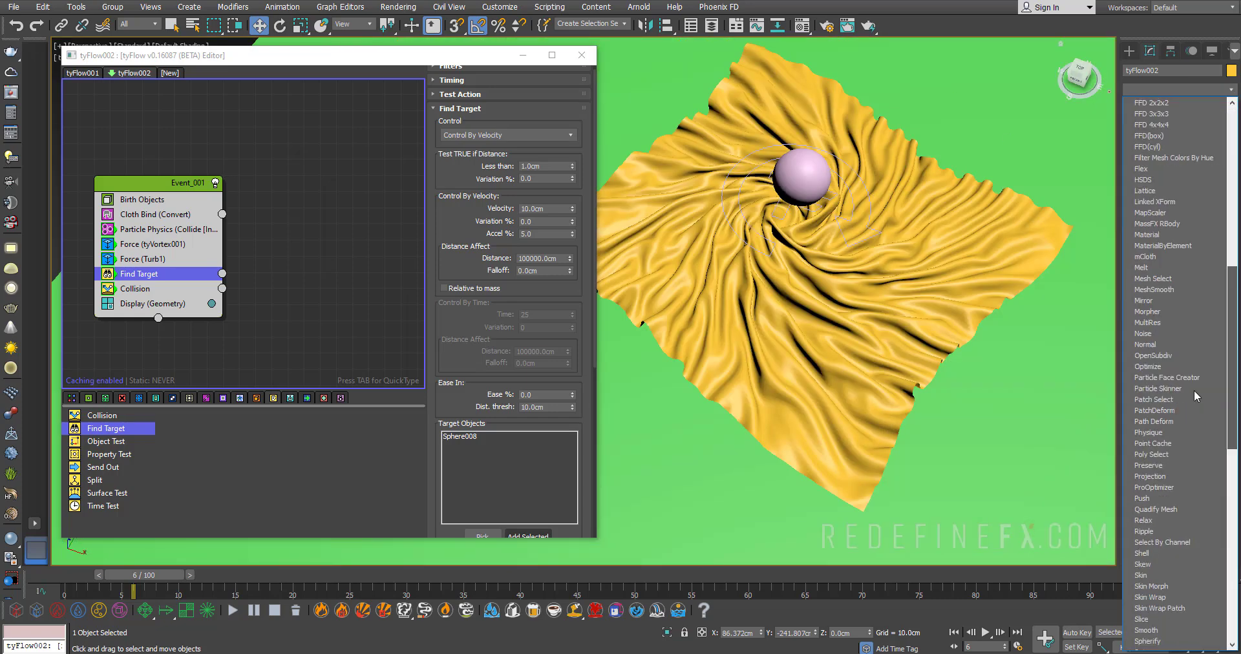
pyautogui.scroll(-13, 1194, 396)
pyautogui.click(1154, 368)
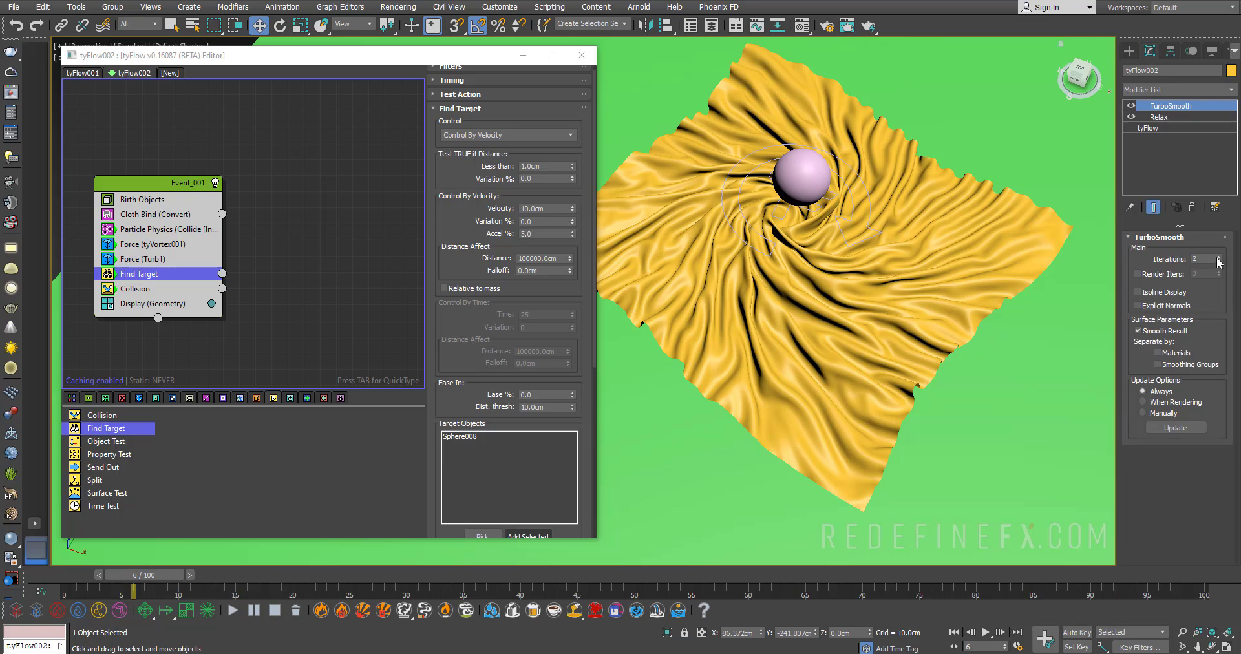
pyautogui.click(1157, 292)
pyautogui.scroll(10, 769, 252)
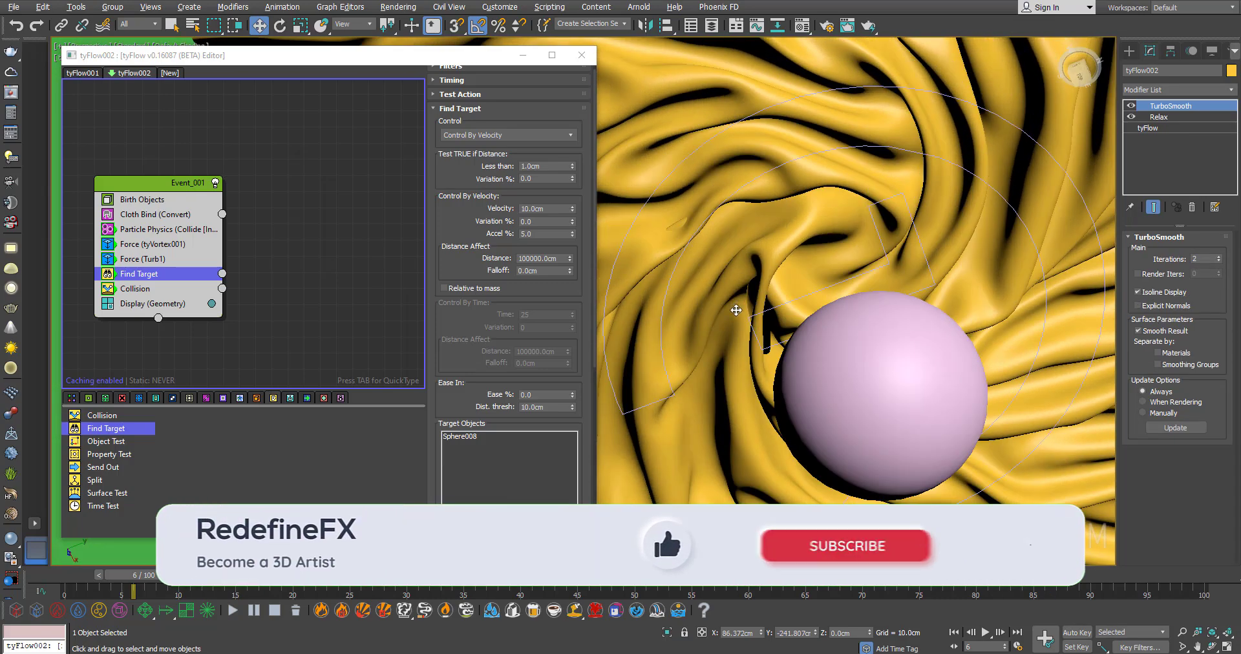
pyautogui.keyDown('alt'); pyautogui.moveTo(729, 264); pyautogui.dragTo(718, 149, button='middle'); pyautogui.keyUp('alt')
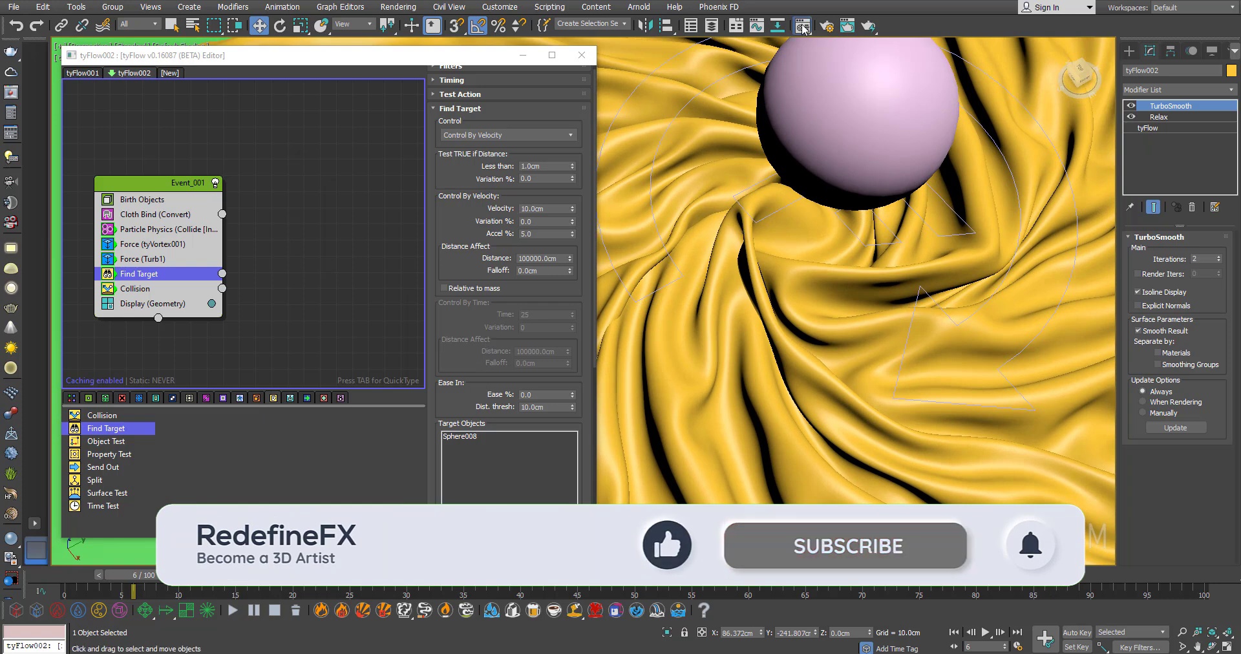
# Step: Open the Material Editor and assign the Gold Amalgam-1 VRayMtl to the cloth
pyautogui.click(823, 27)
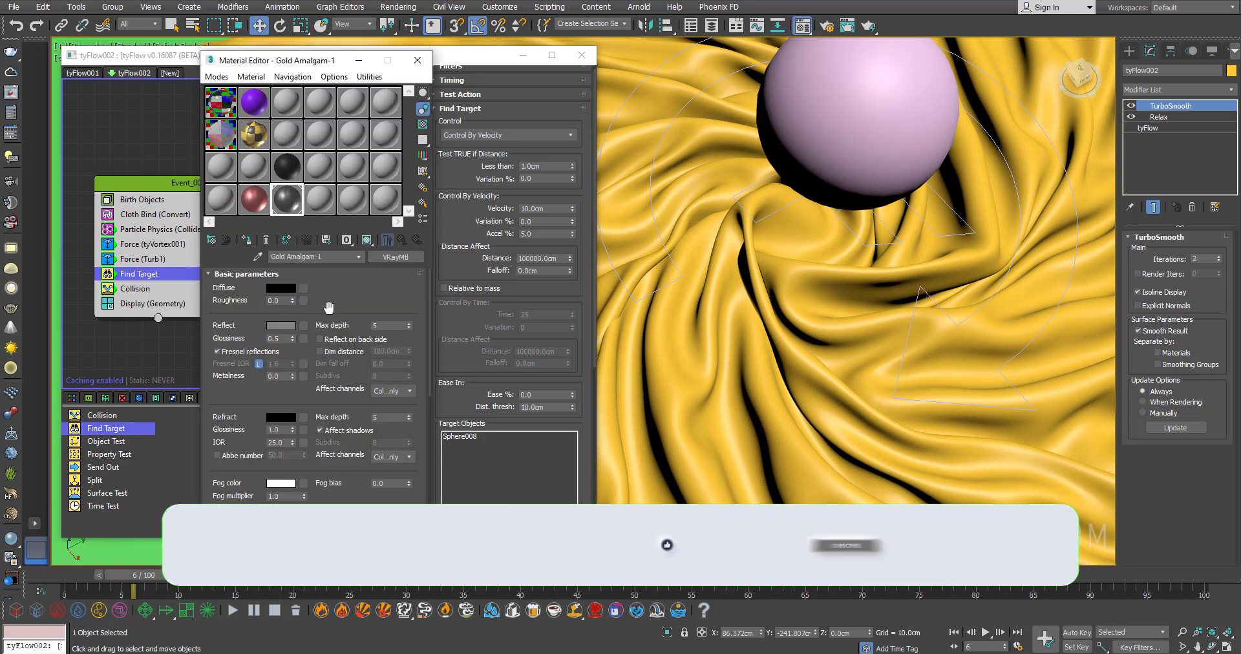
pyautogui.scroll(3, 344, 318)
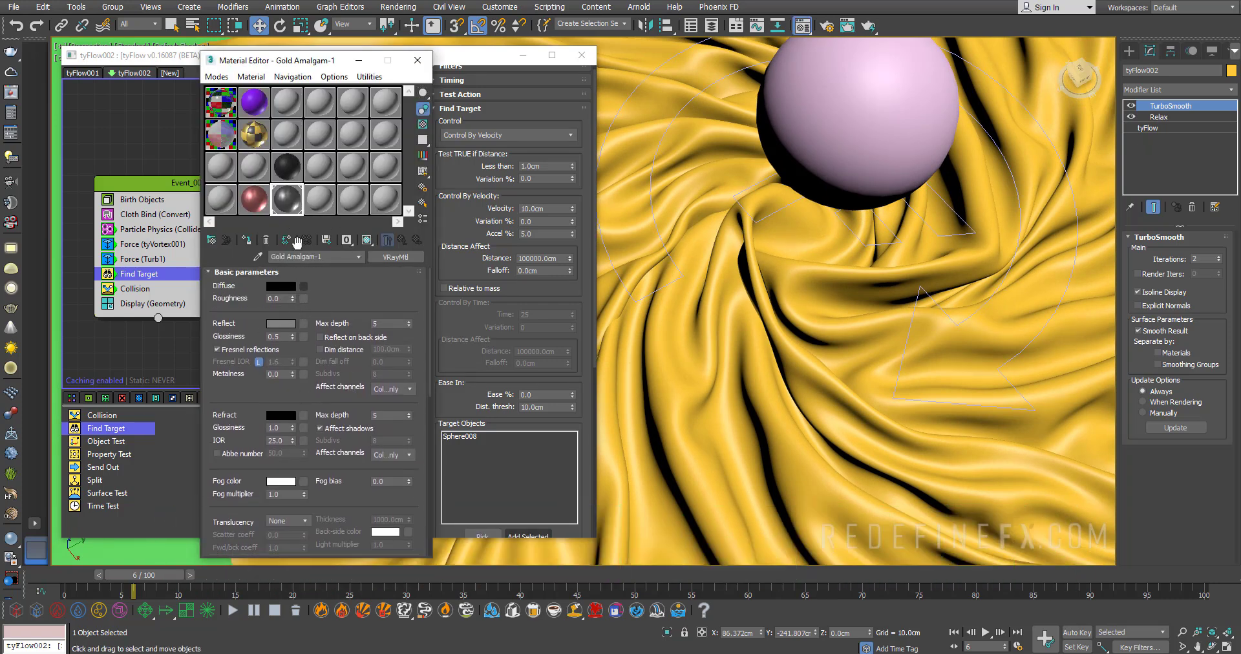
pyautogui.scroll(-10, 773, 404)
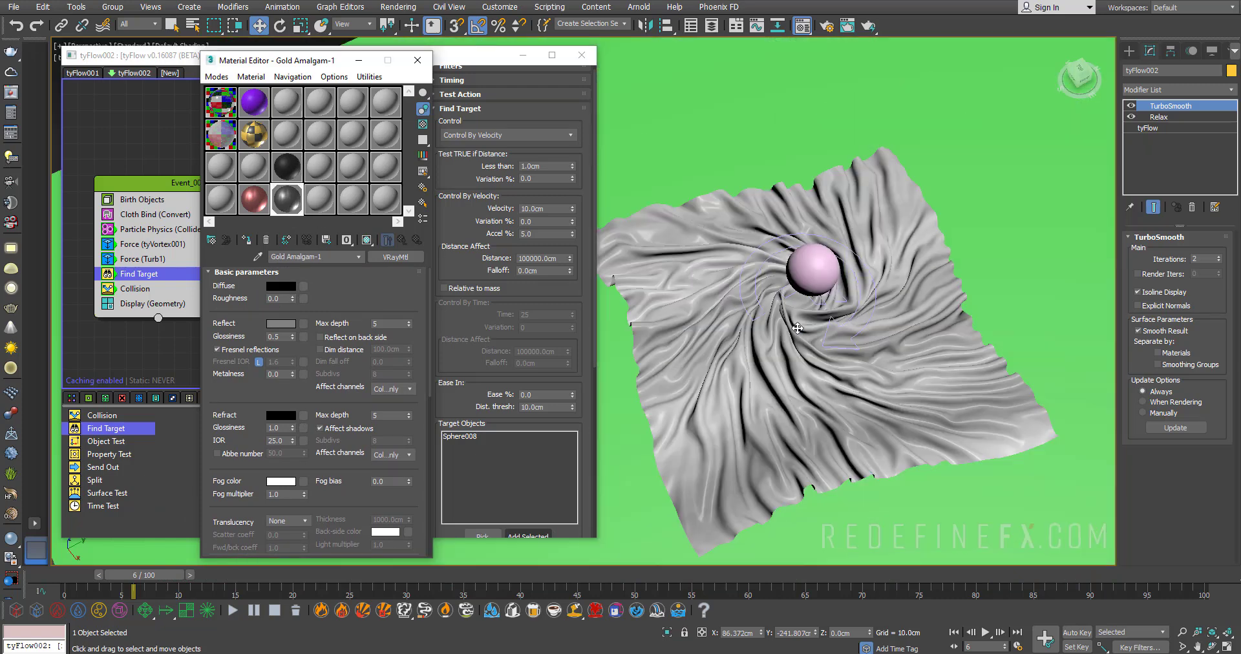
# Step: Unhide the lights VRayLight001 through VRayLight005 by name
pyautogui.scroll(-3, 904, 387)
pyautogui.rightClick(888, 431)
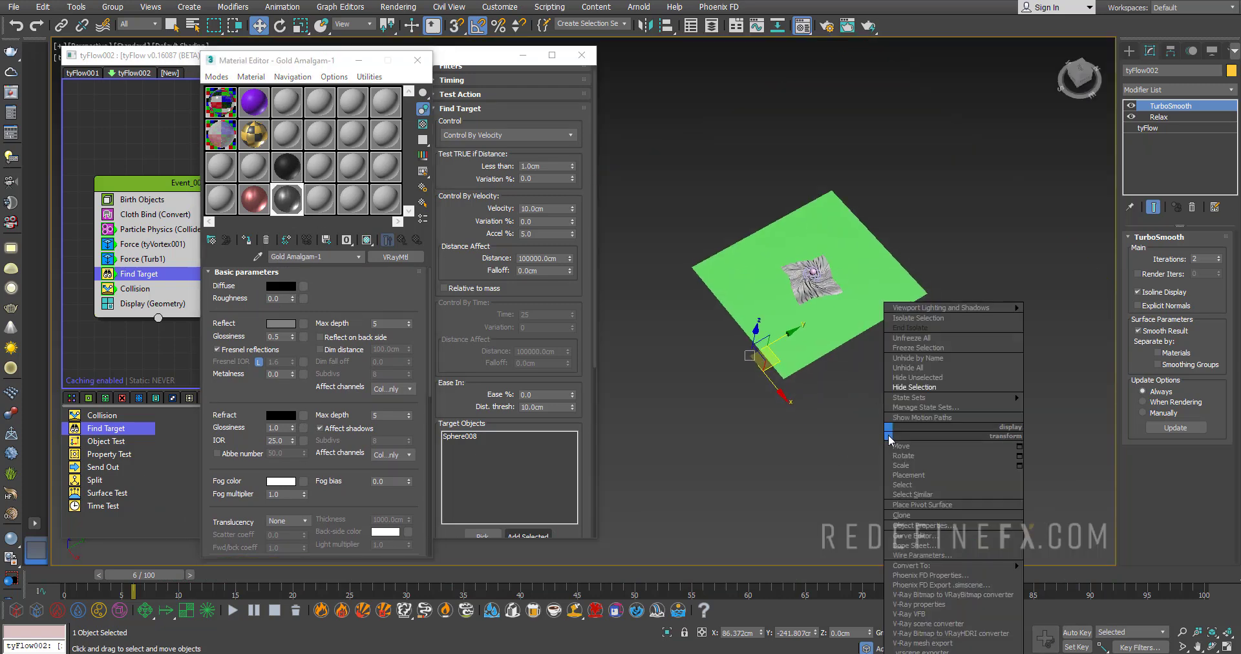
pyautogui.click(936, 359)
pyautogui.click(101, 89)
pyautogui.keyDown('shift'); pyautogui.click(83, 135); pyautogui.keyUp('shift')
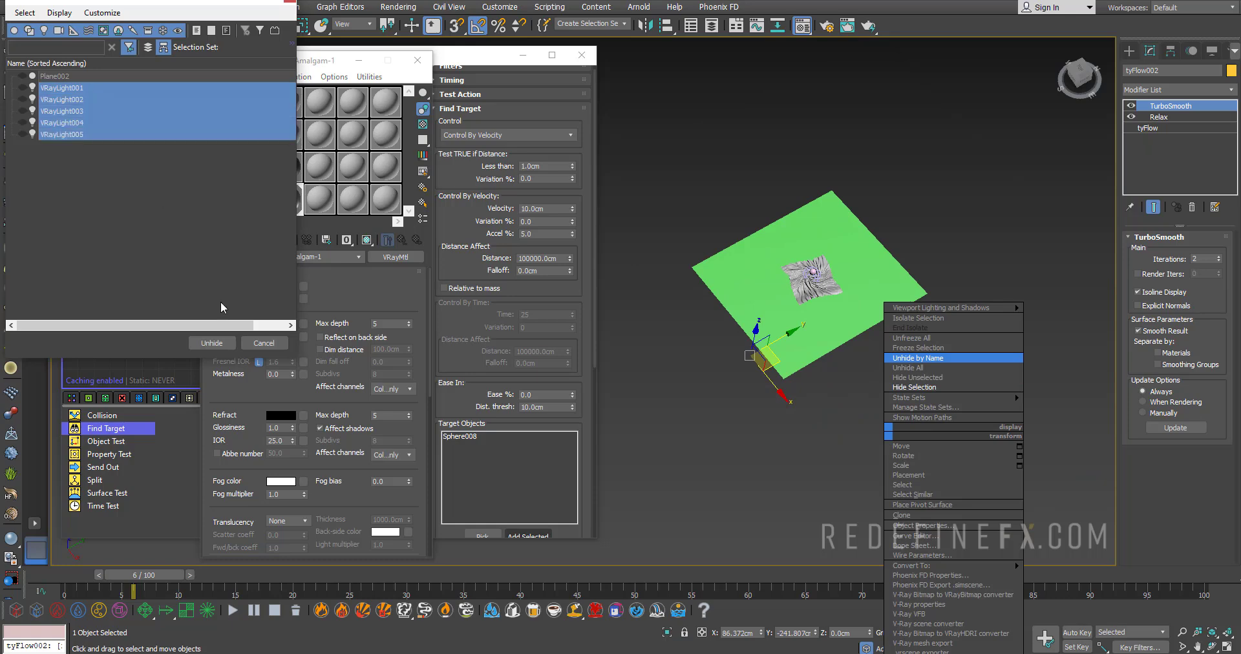
pyautogui.click(212, 343)
# Step: Start V-Ray IPR in the perspective viewport and minimize the cloth.jpg reference image
pyautogui.scroll(10, 848, 322)
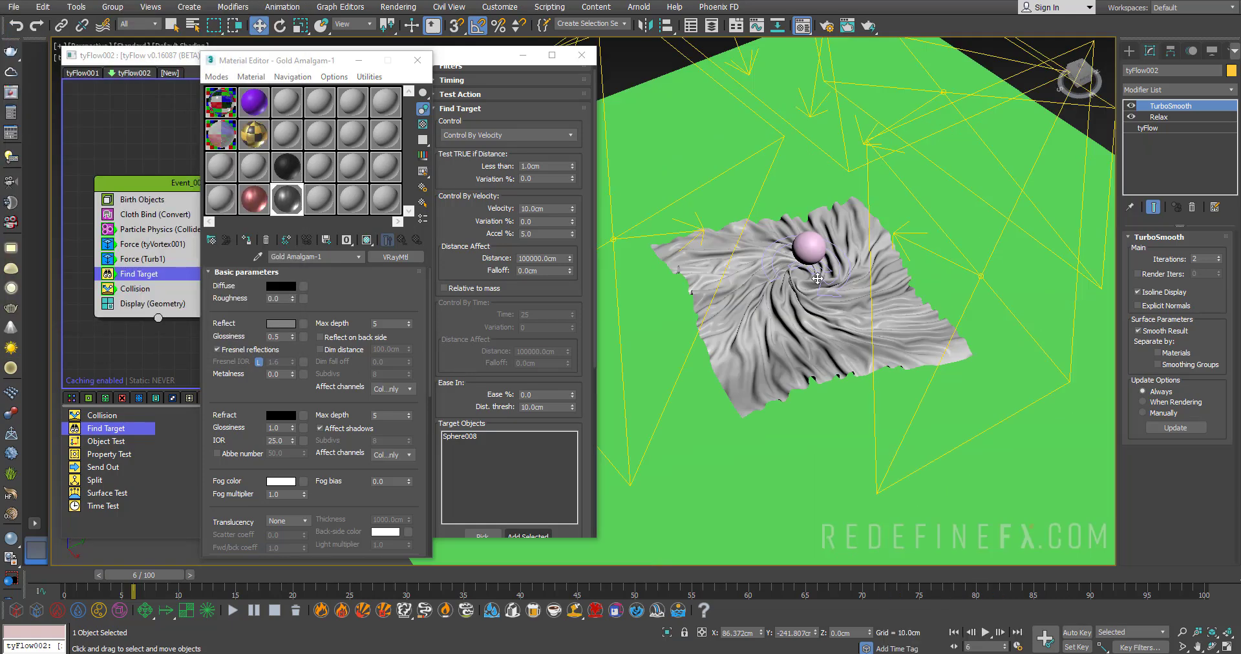
pyautogui.click(131, 46)
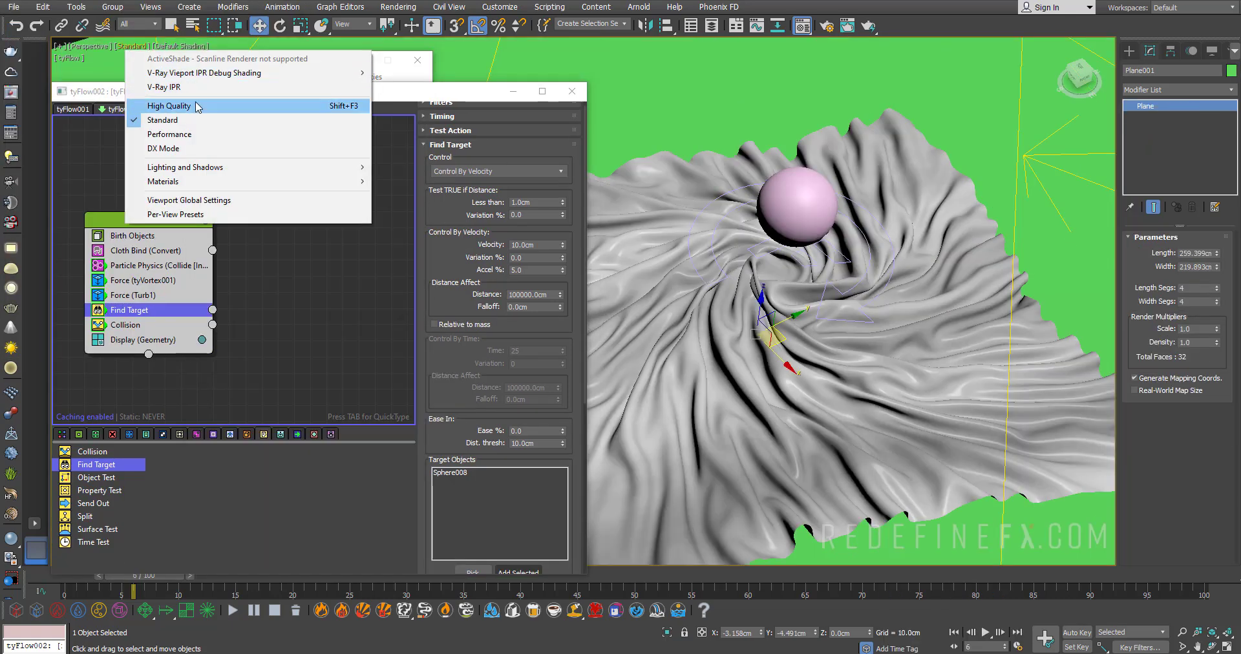
pyautogui.click(164, 86)
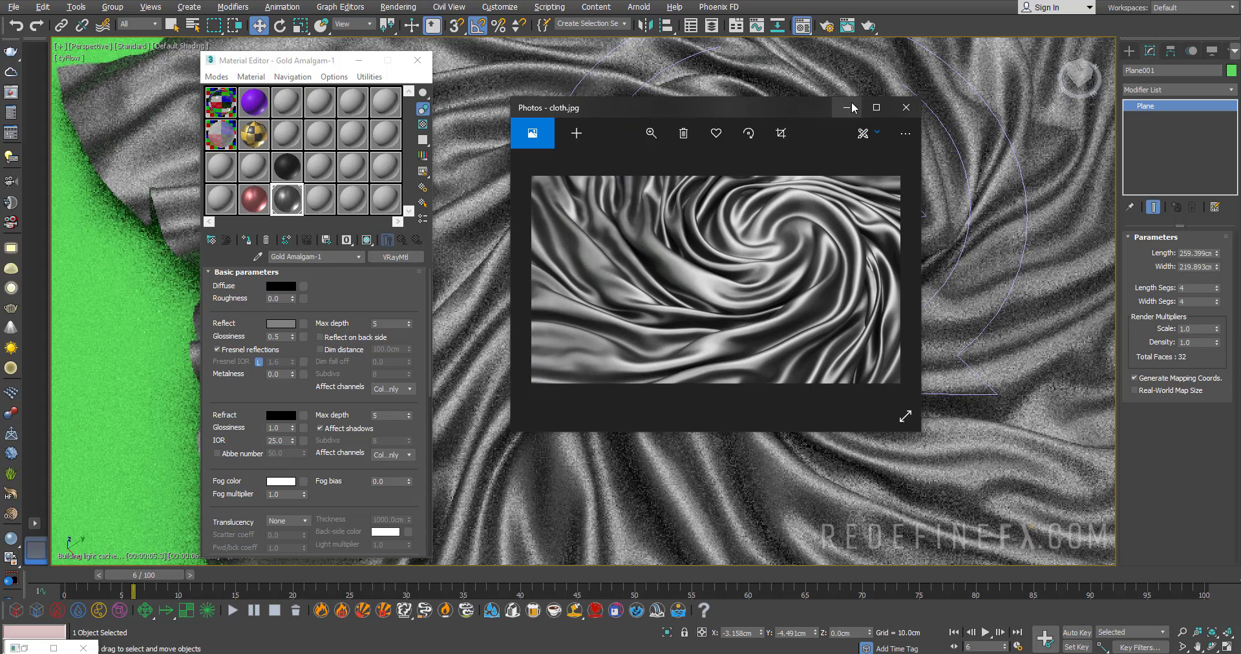
pyautogui.click(848, 107)
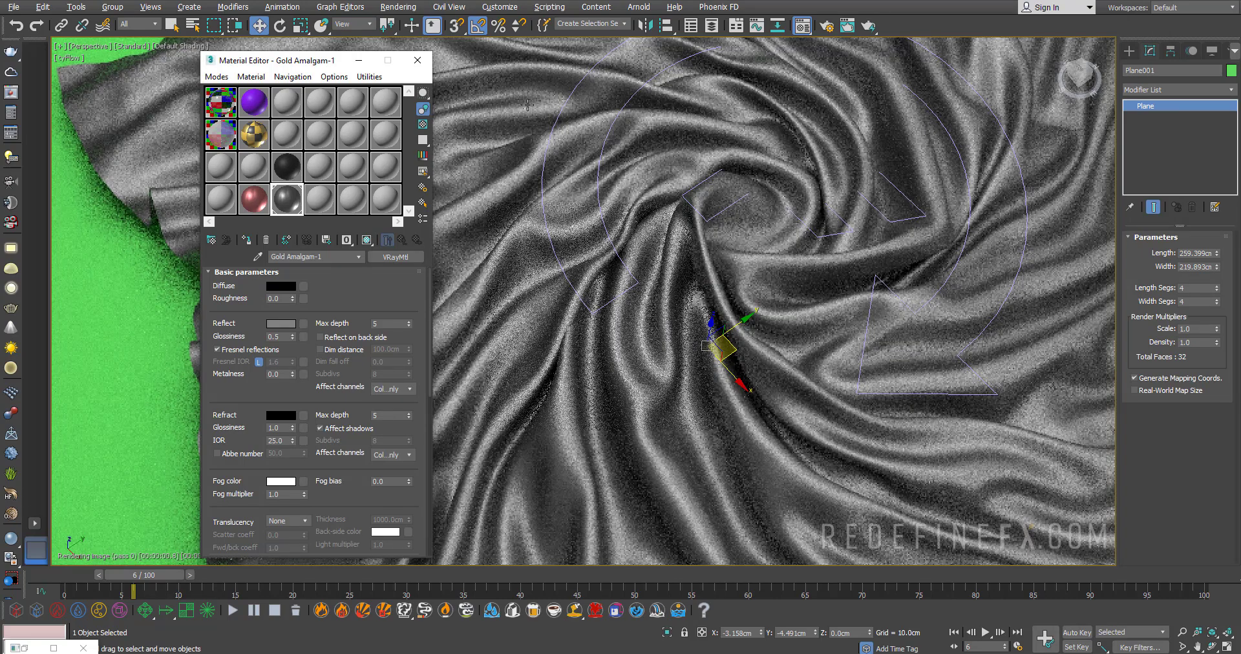